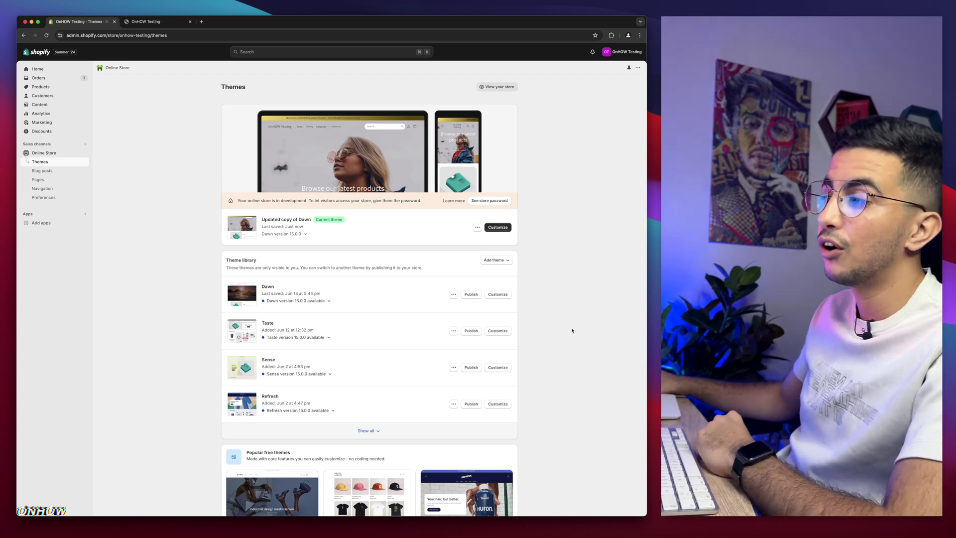
Show all installed themes, including Spotlight, Trade and PageFly Assets, then switch to the storefront
{"action": "scroll", "coordinate": [572, 330], "scroll_direction": "down", "scroll_amount": 4}
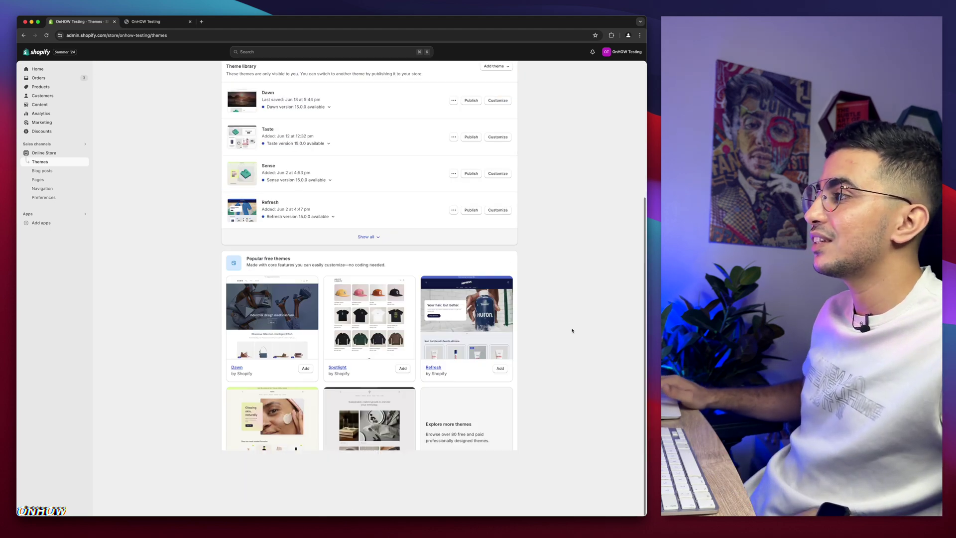
{"action": "scroll", "coordinate": [572, 330], "scroll_direction": "up", "scroll_amount": 4}
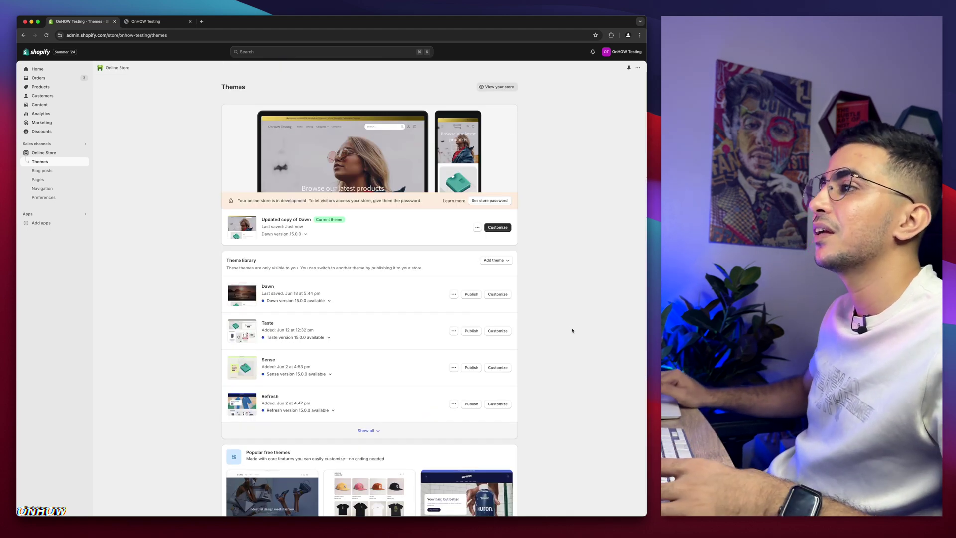
{"action": "scroll", "coordinate": [284, 202], "scroll_direction": "up", "scroll_amount": 10, "text": "ctrl"}
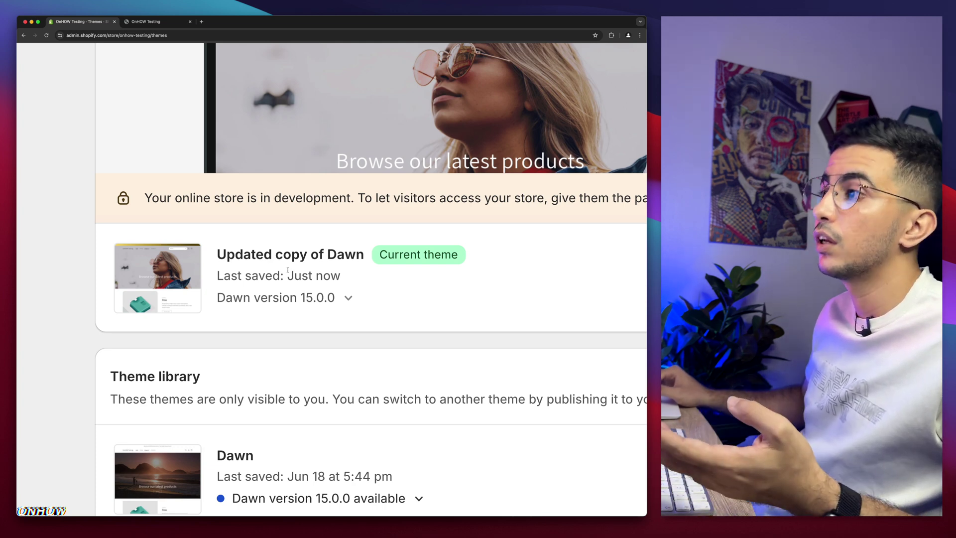
{"action": "key", "text": "super+0"}
{"action": "scroll", "coordinate": [364, 366], "scroll_direction": "down", "scroll_amount": 2}
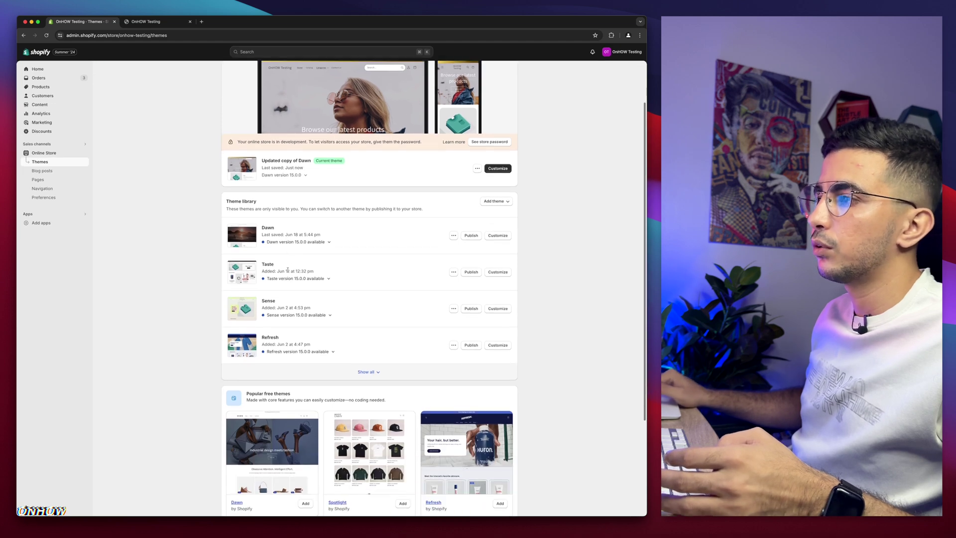
{"action": "left_click", "coordinate": [366, 373]}
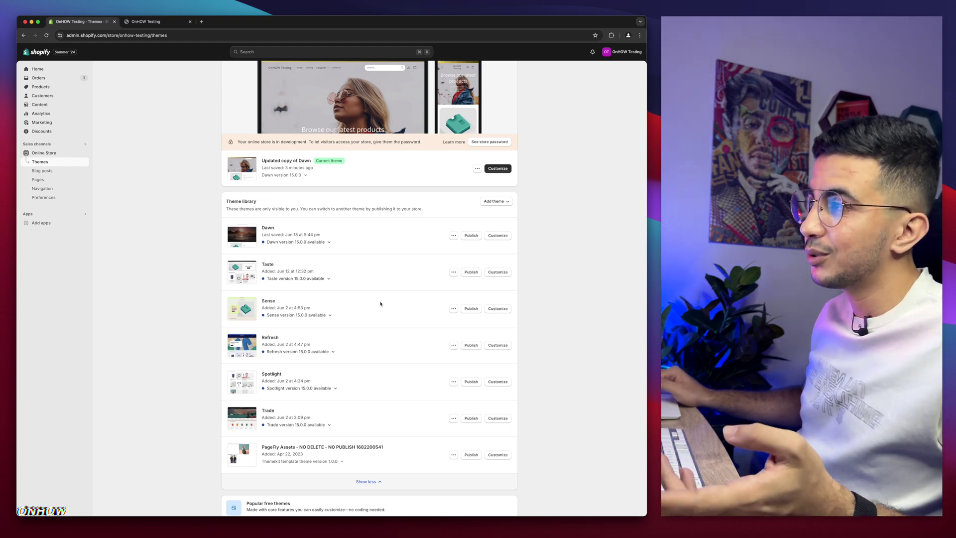
{"action": "scroll", "coordinate": [380, 303], "scroll_direction": "up", "scroll_amount": 5}
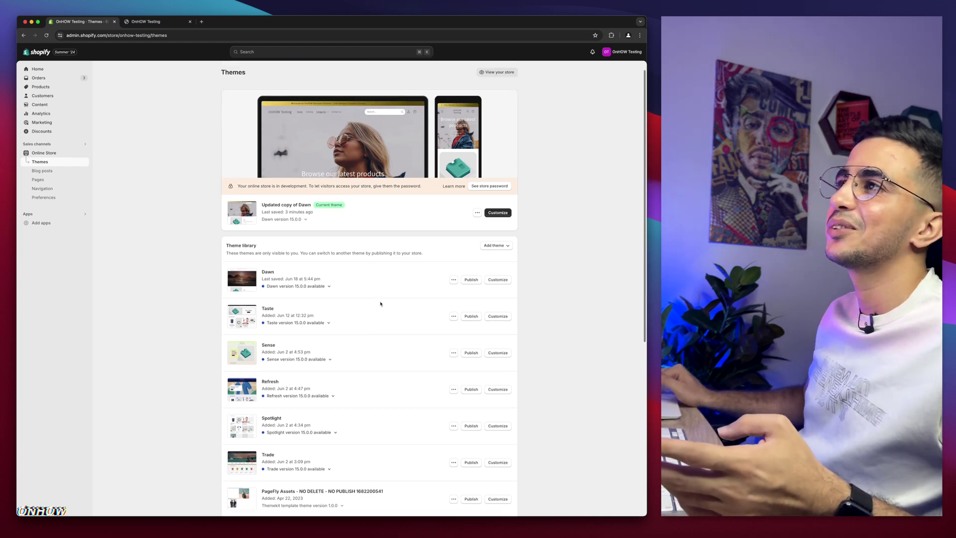
{"action": "left_click", "coordinate": [166, 25]}
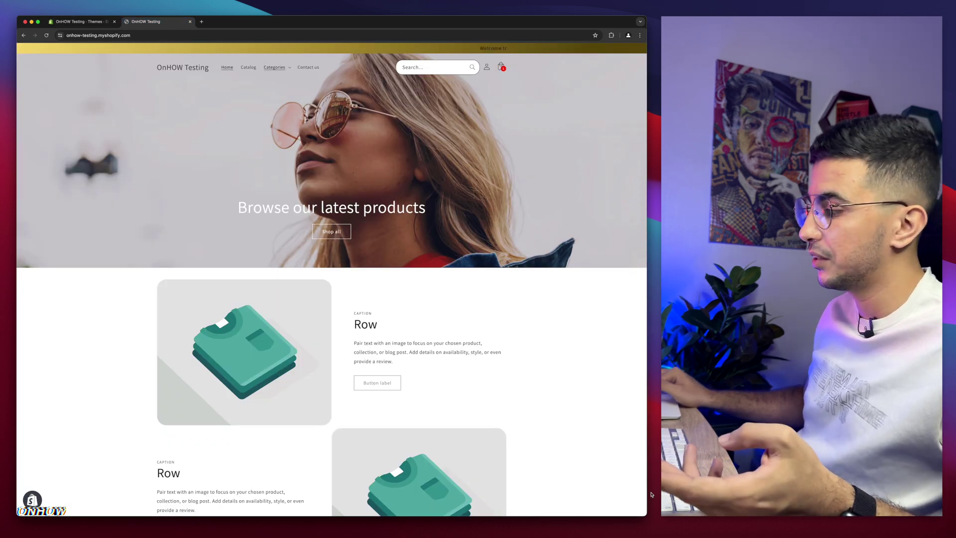
Inspect the OnHOW Testing storefront homepage, then return to the admin Themes tab
{"action": "key", "text": "super+plus"}
{"action": "key", "text": "super+plus"}
{"action": "key", "text": "super+plus"}
{"action": "key", "text": "super+plus"}
{"action": "key", "text": "super+plus"}
{"action": "key", "text": "super+plus"}
{"action": "key", "text": "super+0"}
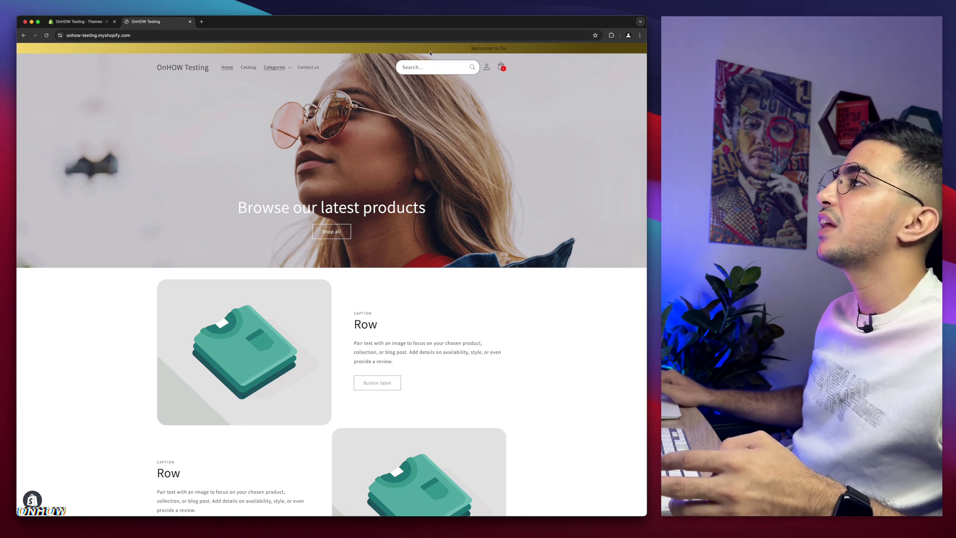
{"action": "scroll", "coordinate": [442, 61], "scroll_direction": "up", "scroll_amount": 5}
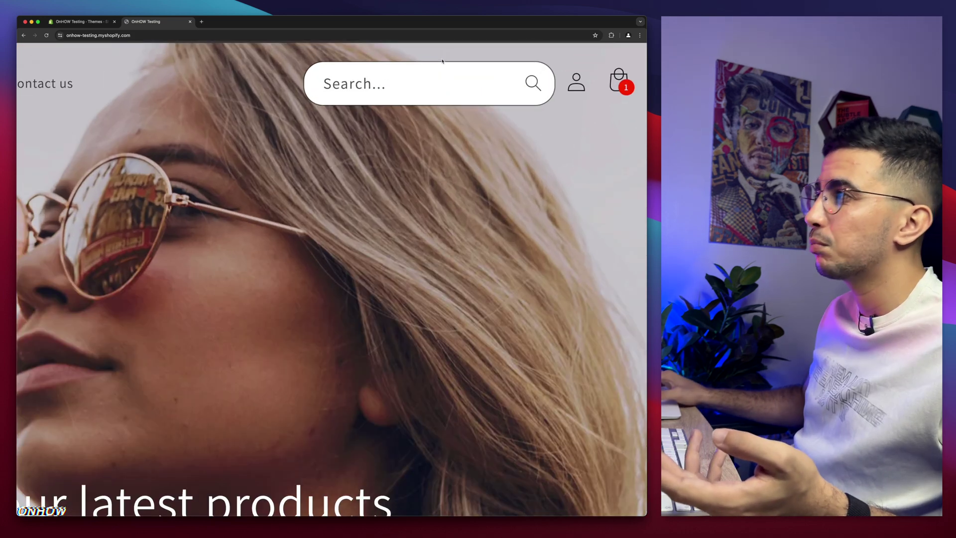
{"action": "scroll", "coordinate": [442, 60], "scroll_direction": "right", "scroll_amount": 4}
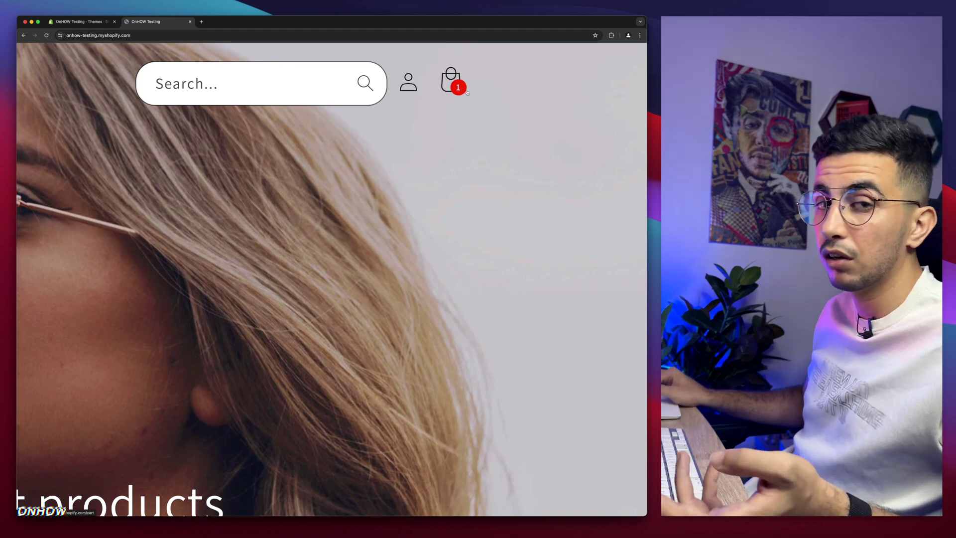
{"action": "scroll", "coordinate": [427, 123], "scroll_direction": "down", "scroll_amount": 5}
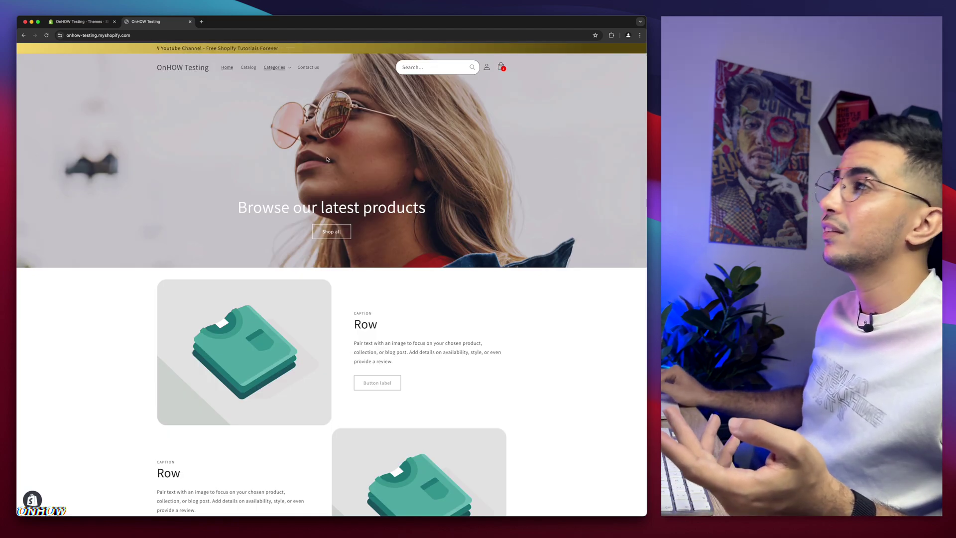
{"action": "scroll", "coordinate": [352, 148], "scroll_direction": "down", "scroll_amount": 5}
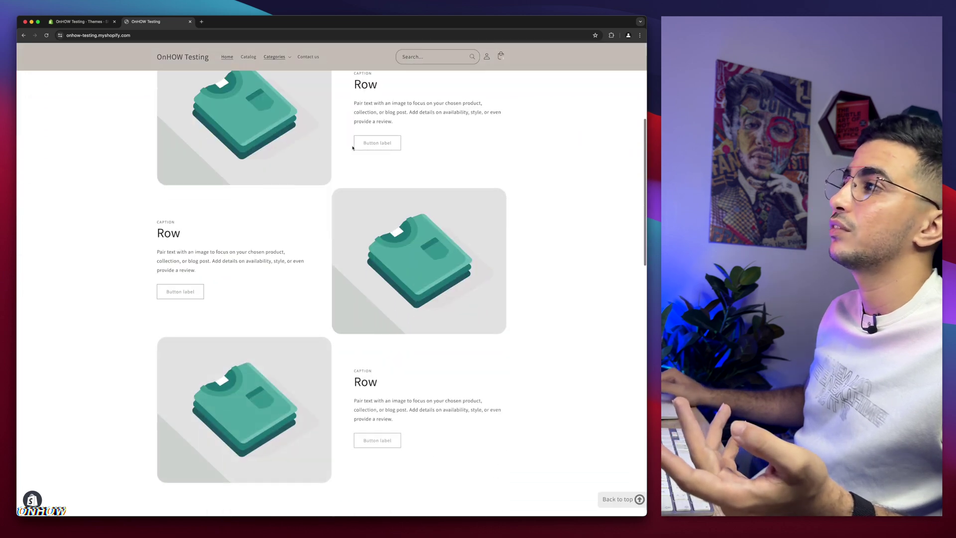
{"action": "scroll", "coordinate": [352, 148], "scroll_direction": "up", "scroll_amount": 5}
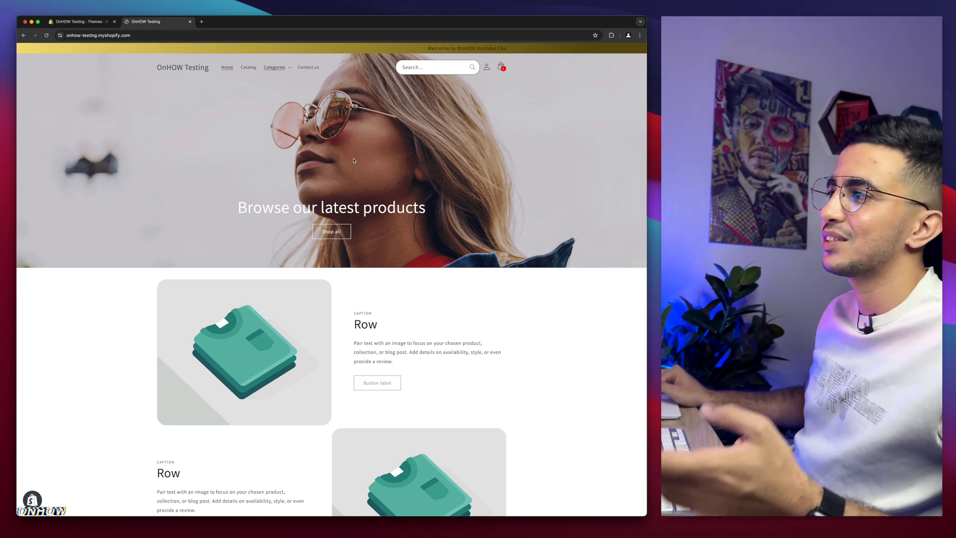
{"action": "left_click", "coordinate": [67, 22]}
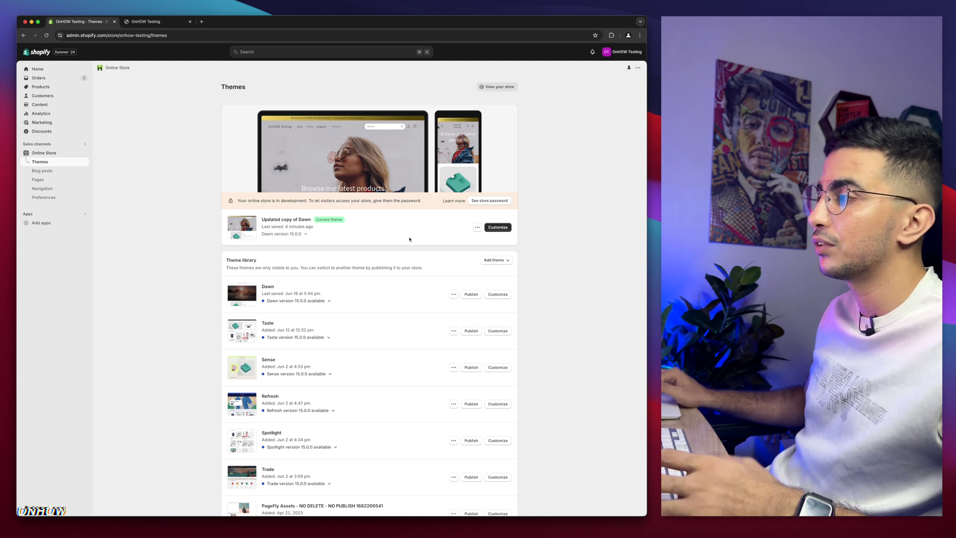
Open the code editor for Updated copy of Dawn and start a new file in the sections folder
{"action": "left_click", "coordinate": [477, 228]}
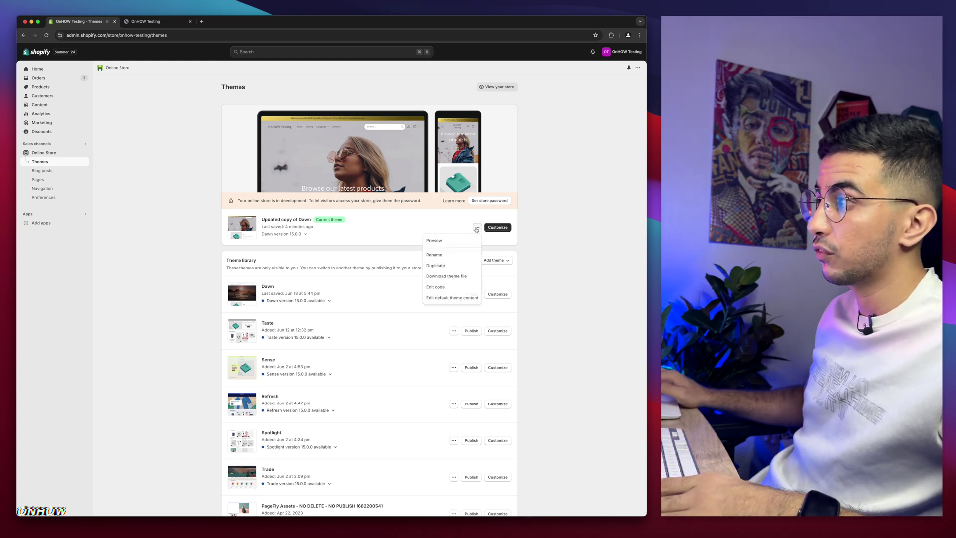
{"action": "left_click", "coordinate": [444, 288]}
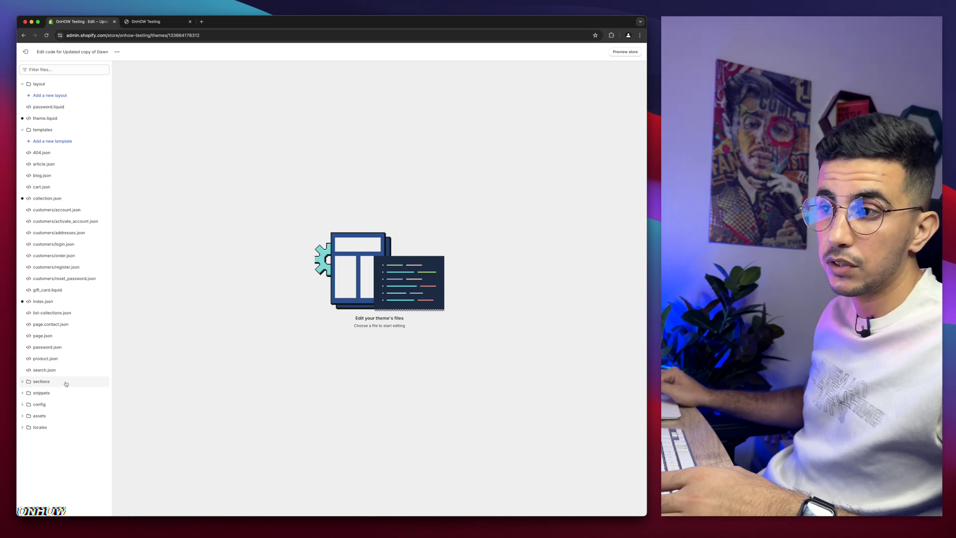
{"action": "scroll", "coordinate": [63, 384], "scroll_direction": "up", "scroll_amount": 5}
{"action": "scroll", "coordinate": [62, 384], "scroll_direction": "down", "scroll_amount": 5}
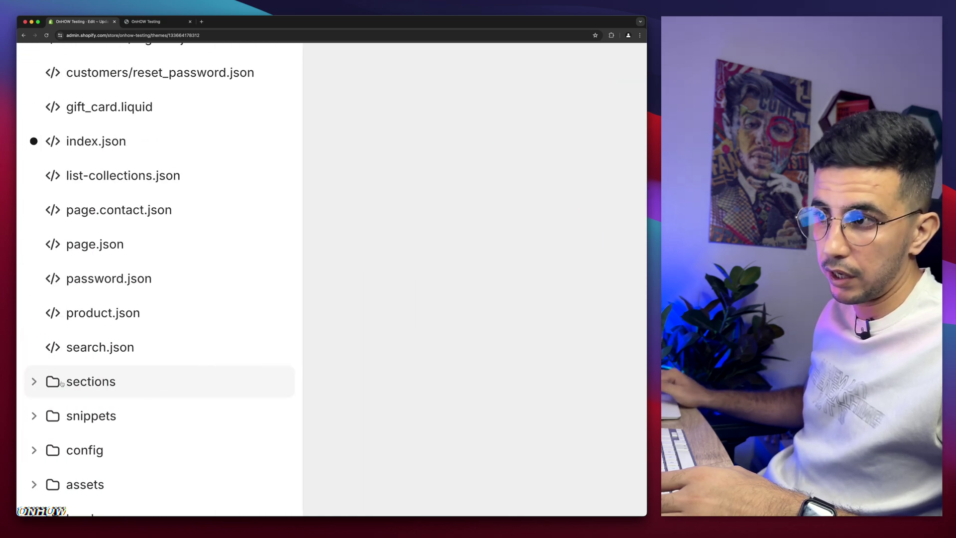
{"action": "left_click", "coordinate": [33, 381]}
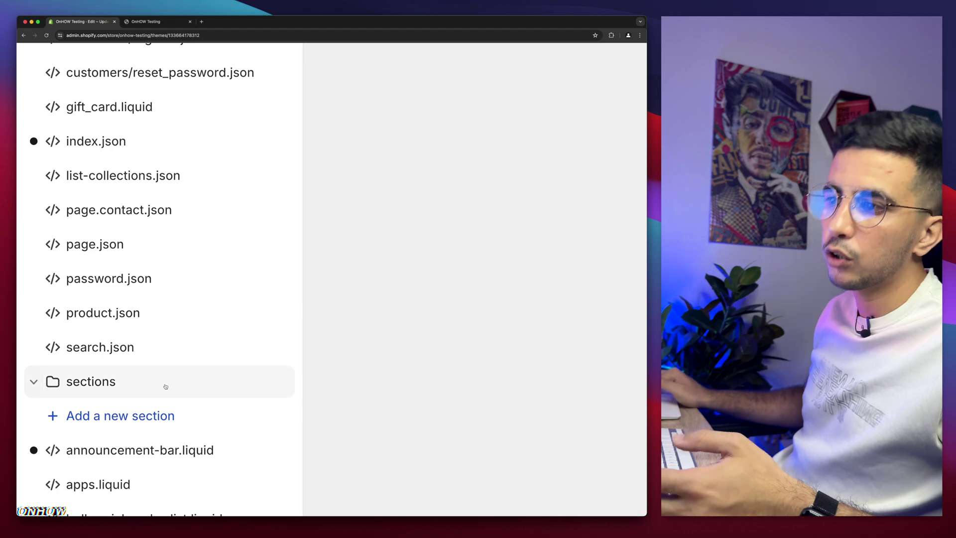
{"action": "scroll", "coordinate": [166, 386], "scroll_direction": "down", "scroll_amount": 2}
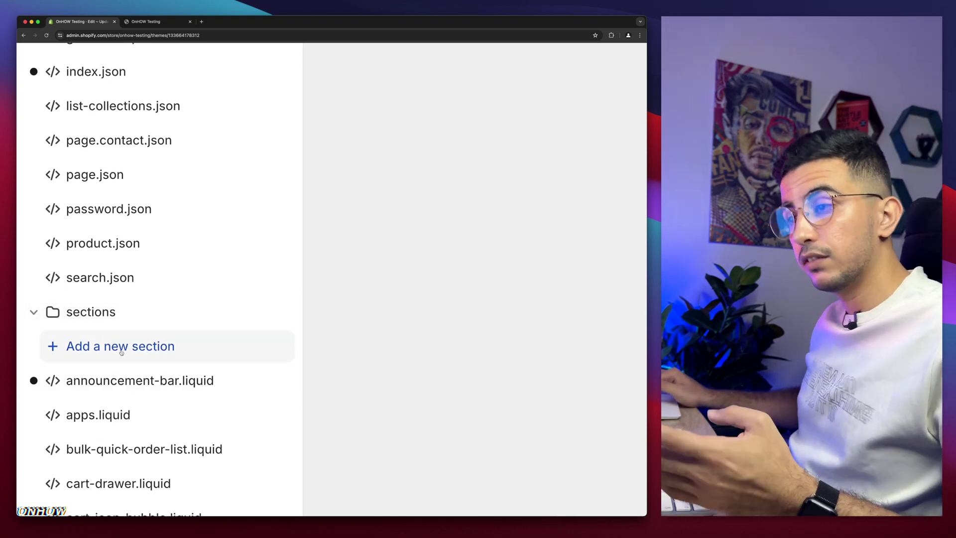
{"action": "left_click", "coordinate": [121, 352]}
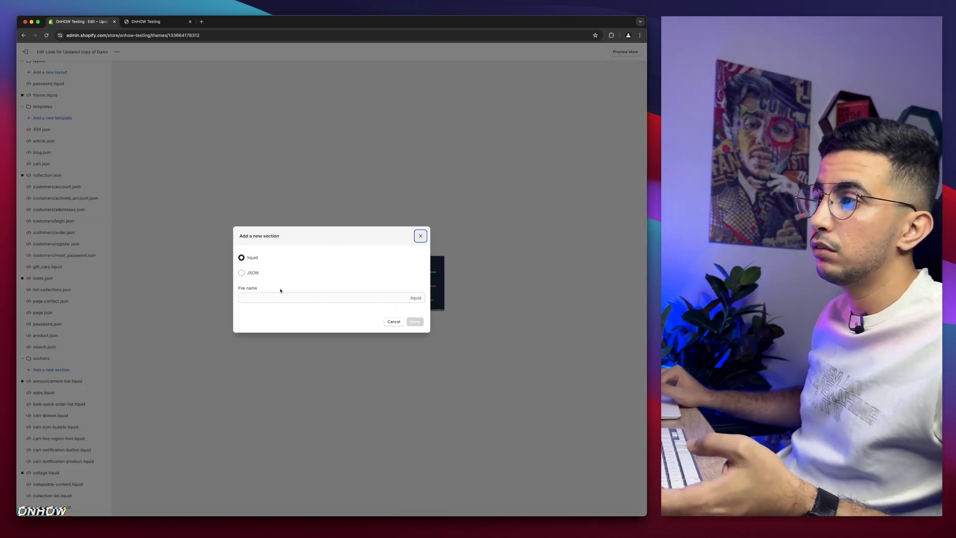
Create a new Liquid section file named whatsapp
{"action": "left_click", "coordinate": [266, 296]}
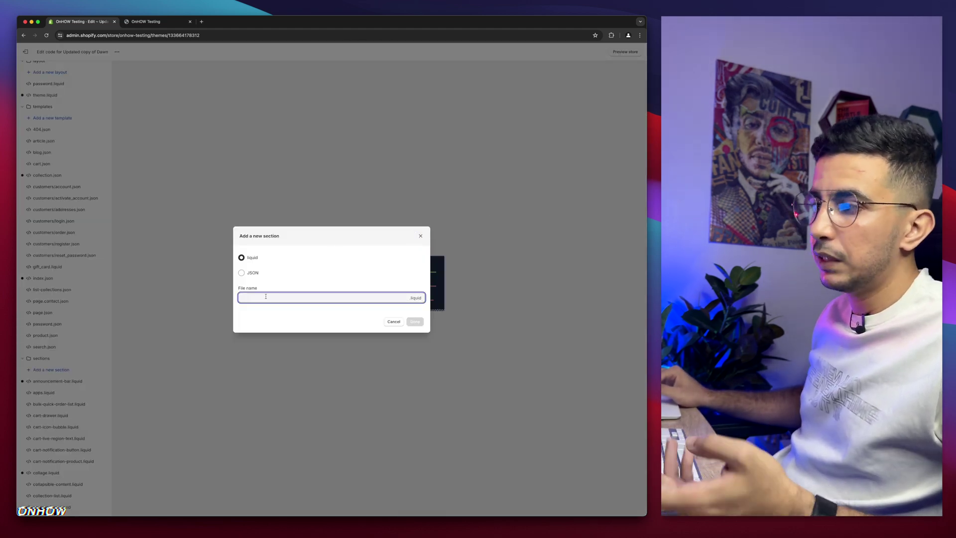
{"action": "type", "text": "whatsapp.liquid"}
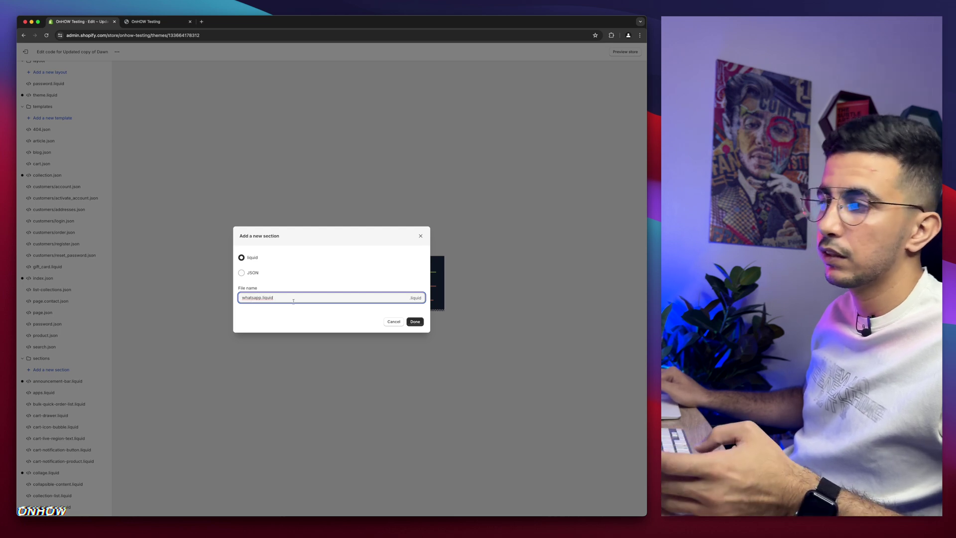
{"action": "left_click", "coordinate": [419, 323]}
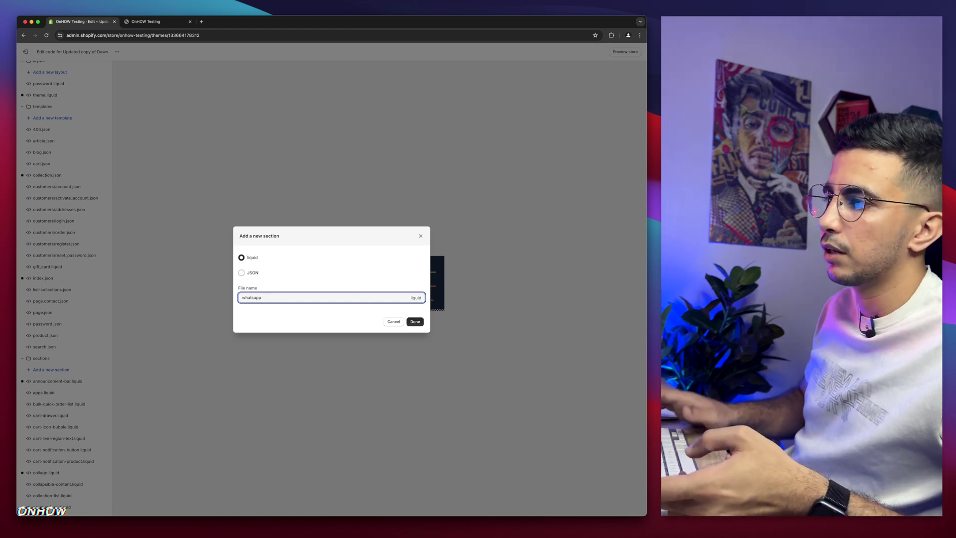
{"action": "left_click", "coordinate": [421, 323]}
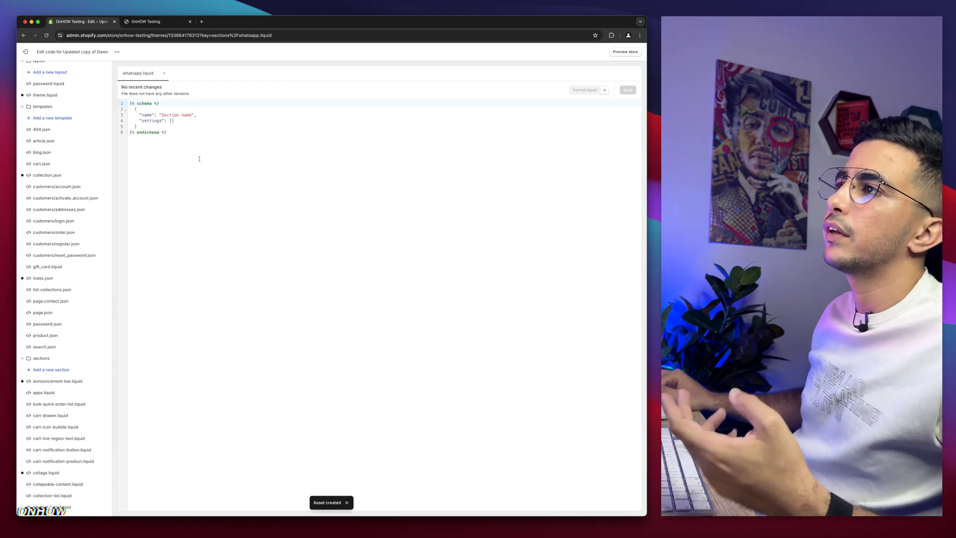
Delete all six default schema lines from whatsapp.liquid, leaving it empty
{"action": "left_click_drag", "start_coordinate": [167, 132], "coordinate": [130, 100]}
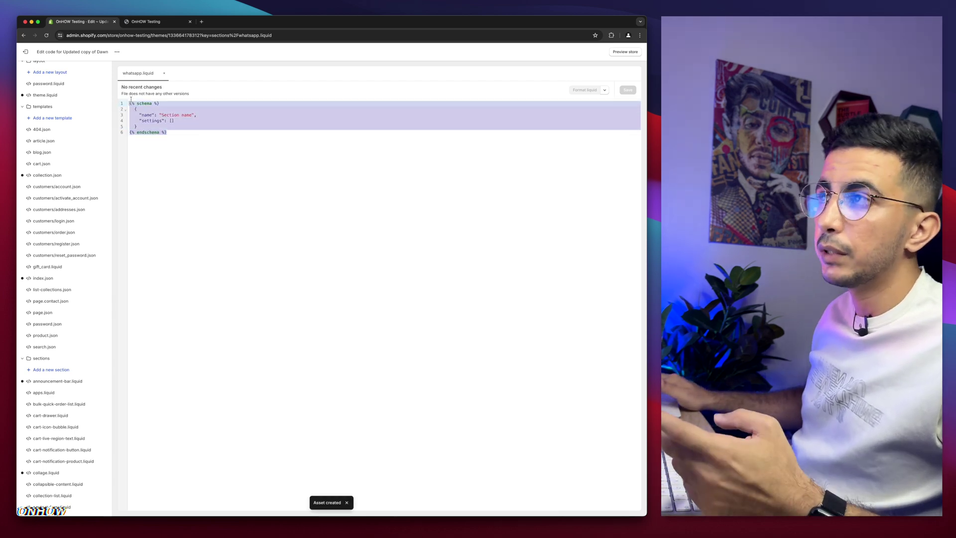
{"action": "key", "text": "BackSpace"}
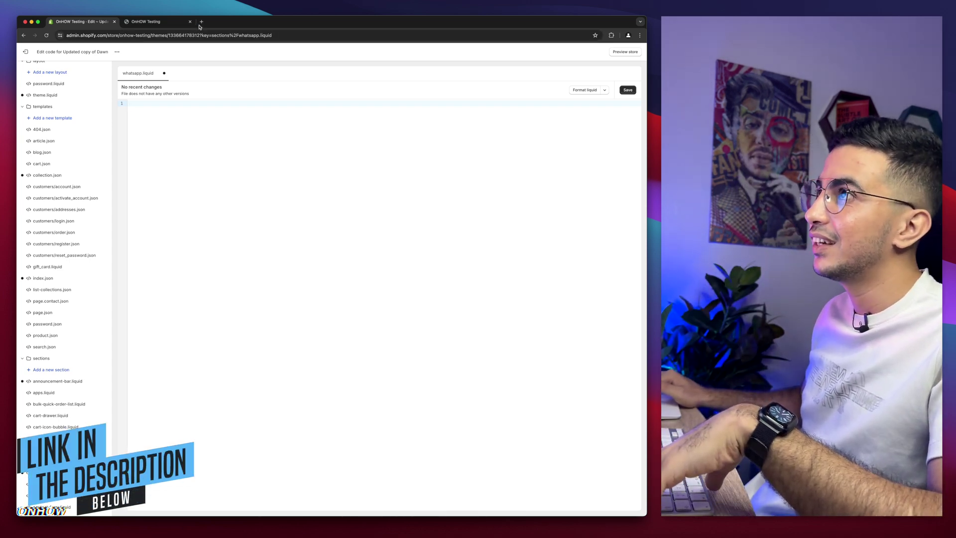
{"action": "left_click", "coordinate": [201, 21]}
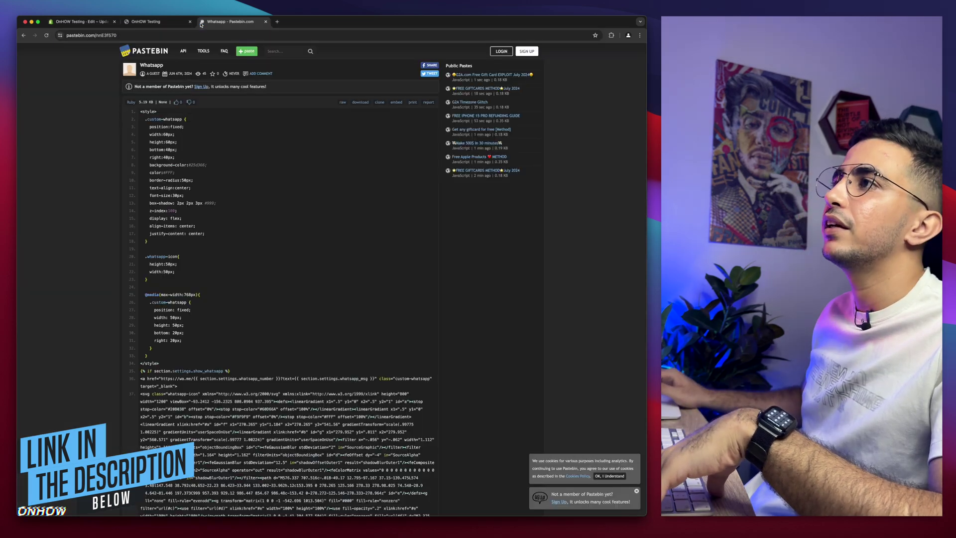
Copy the entire WhatsApp button code from the raw Pastebin view
{"action": "scroll", "coordinate": [221, 195], "scroll_direction": "down", "scroll_amount": 15}
{"action": "scroll", "coordinate": [221, 195], "scroll_direction": "up", "scroll_amount": 15}
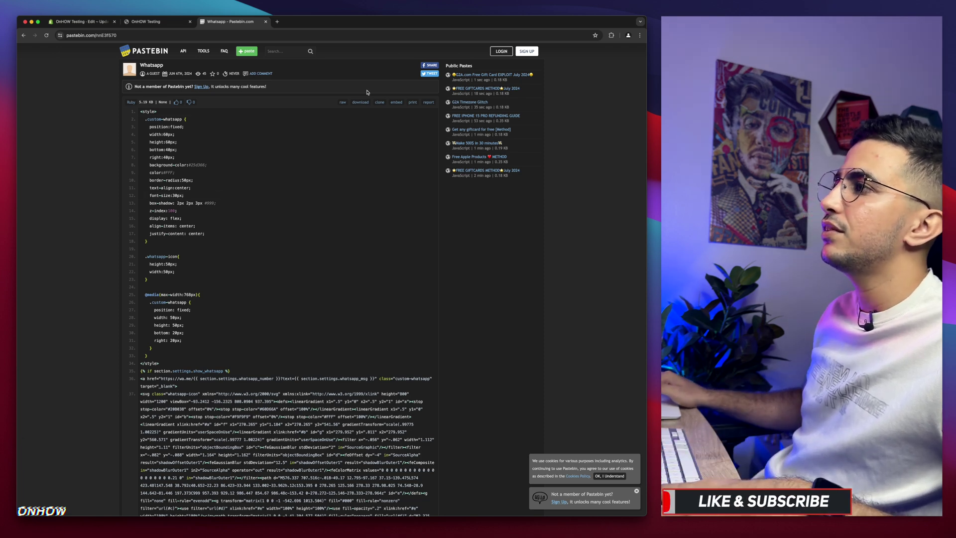
{"action": "scroll", "coordinate": [330, 101], "scroll_direction": "up", "scroll_amount": 5}
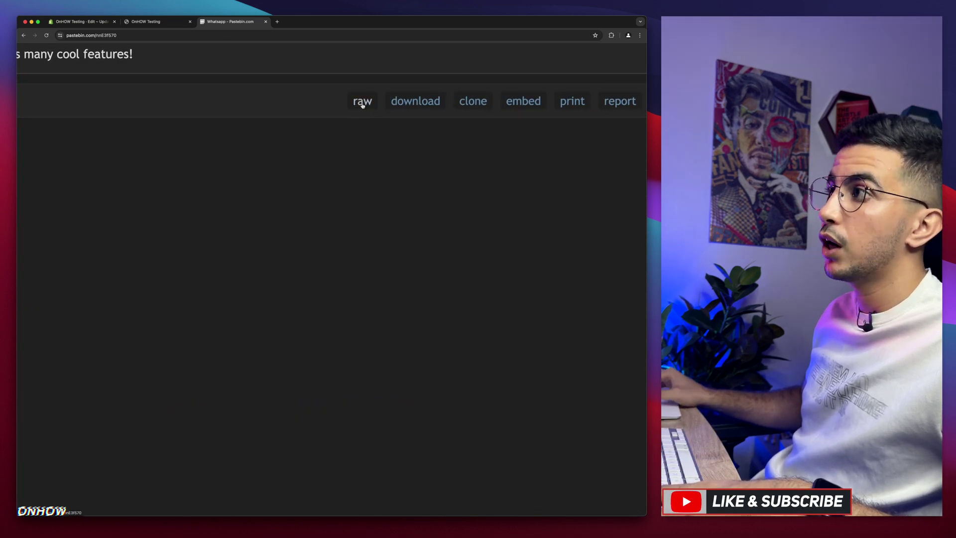
{"action": "left_click", "coordinate": [362, 102]}
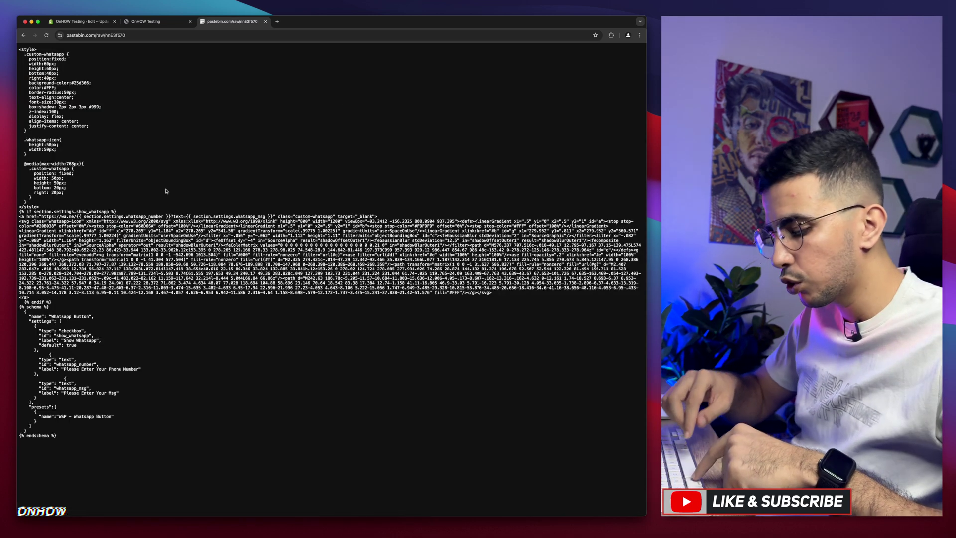
{"action": "key", "text": "super+a"}
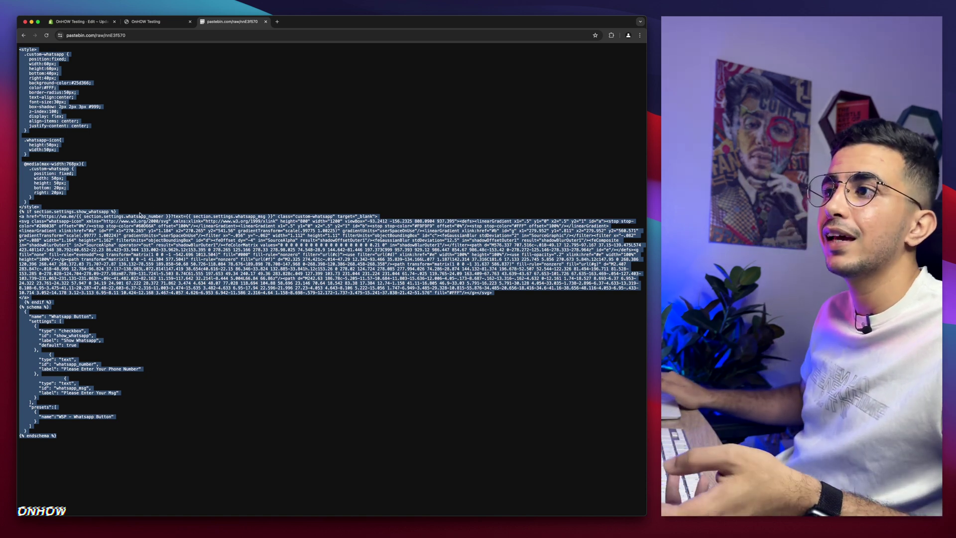
{"action": "right_click", "coordinate": [130, 232]}
{"action": "left_click", "coordinate": [139, 247]}
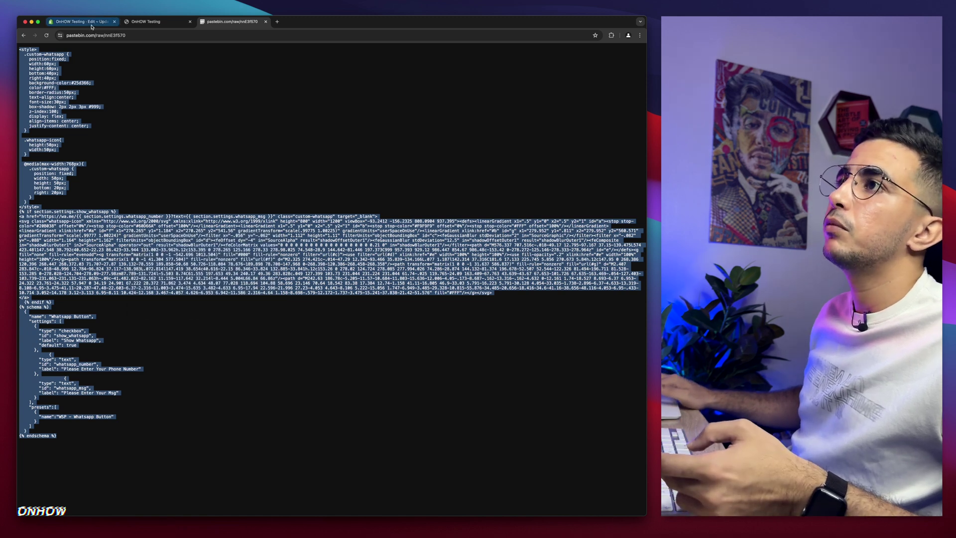
{"action": "left_click", "coordinate": [92, 25]}
{"action": "left_click", "coordinate": [217, 171]}
Paste the 67-line WhatsApp button code into whatsapp.liquid, save it, and filter files by 'theme'
{"action": "key", "text": "super+v"}
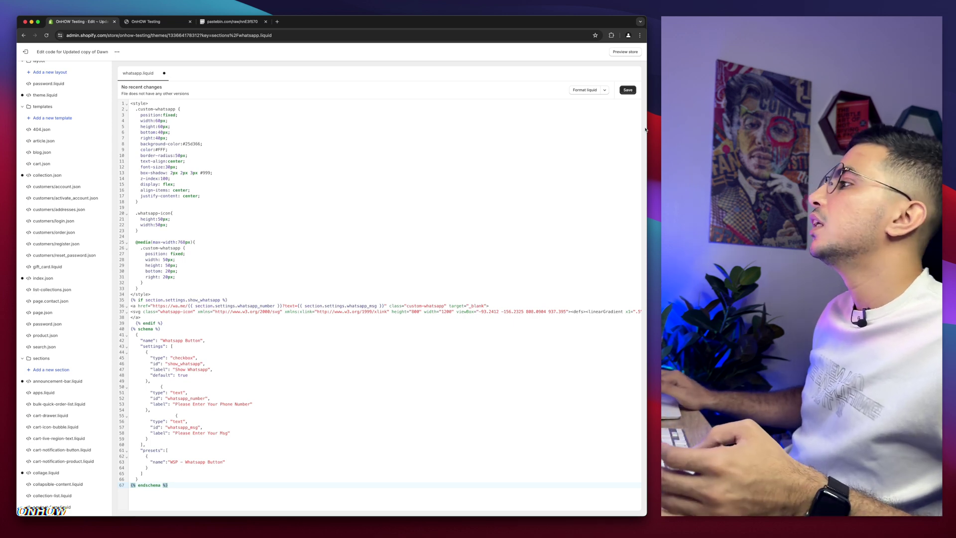
{"action": "left_click", "coordinate": [627, 90]}
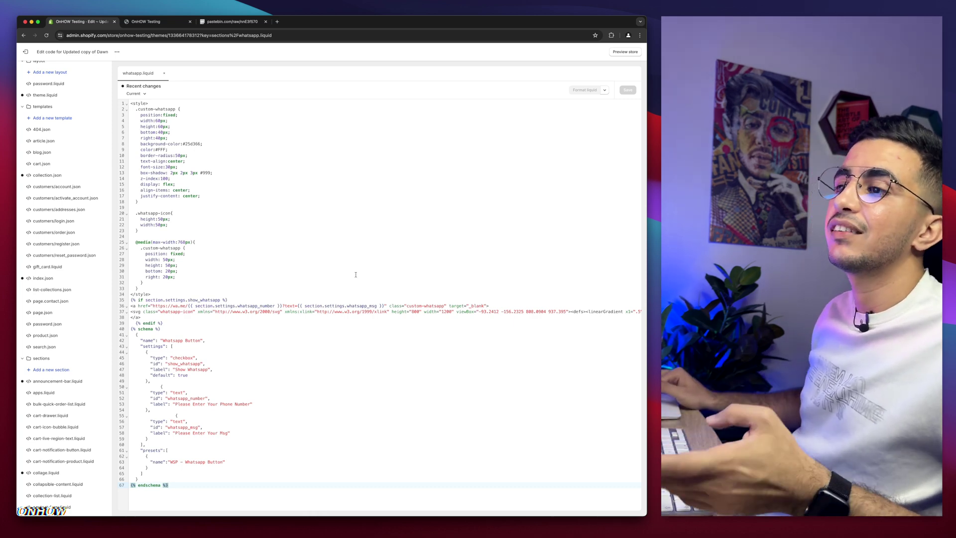
{"action": "scroll", "coordinate": [77, 176], "scroll_direction": "up", "scroll_amount": 1}
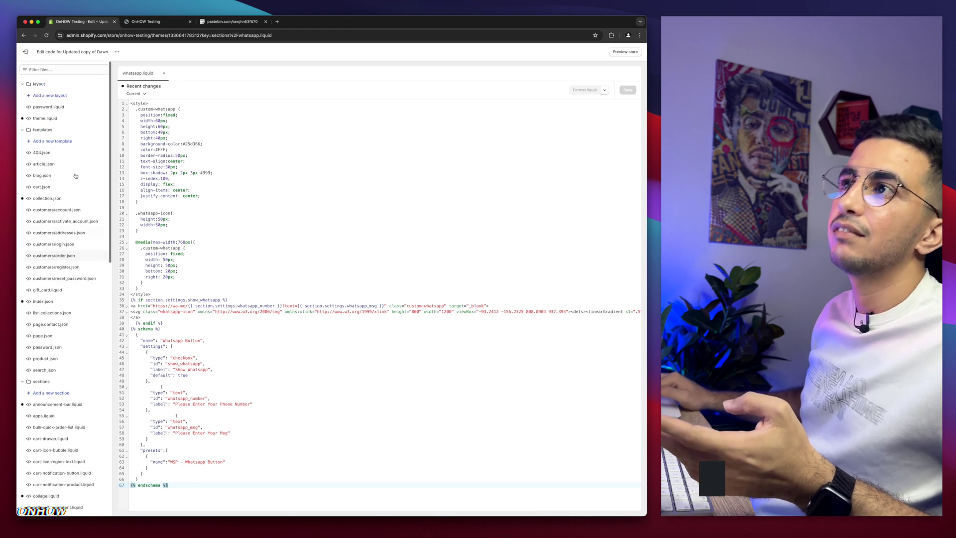
{"action": "left_click", "coordinate": [58, 69]}
{"action": "type", "text": "them"}
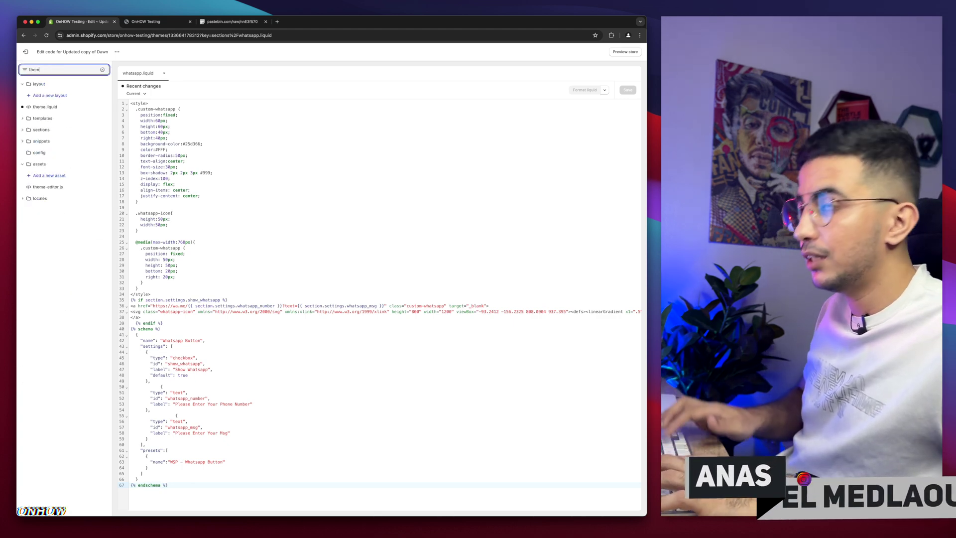
{"action": "type", "text": "e"}
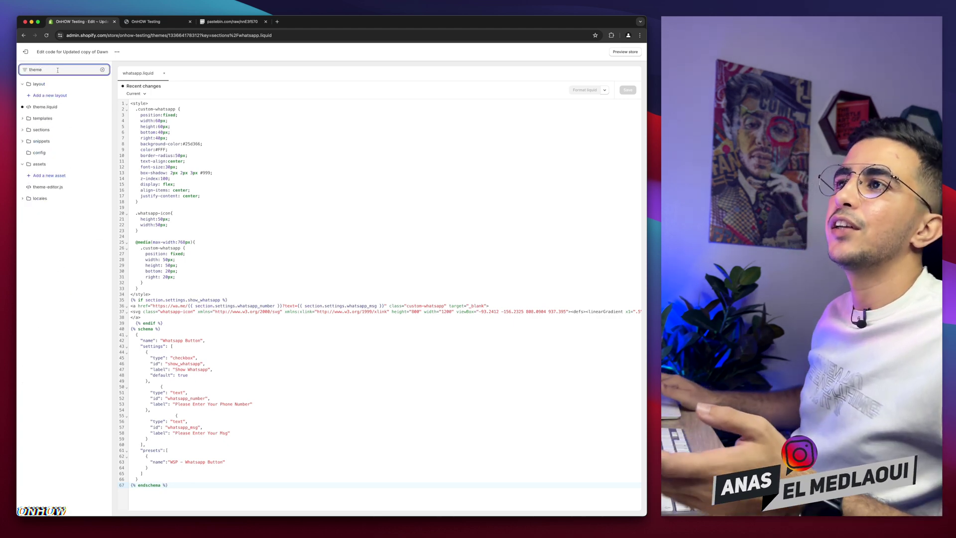
In theme.liquid, add an empty line 391 after the final </style>, just above </body>
{"action": "left_click", "coordinate": [49, 108]}
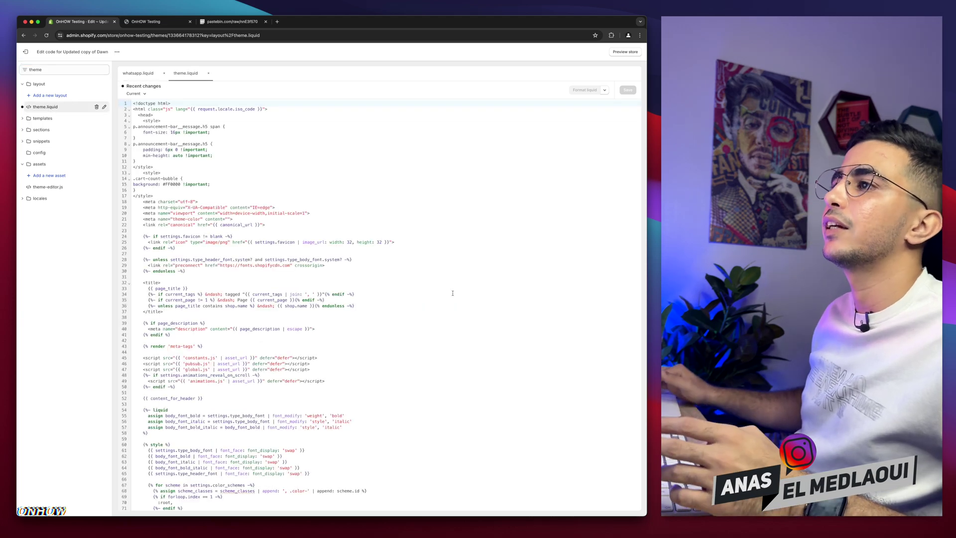
{"action": "scroll", "coordinate": [453, 293], "scroll_direction": "down", "scroll_amount": 20}
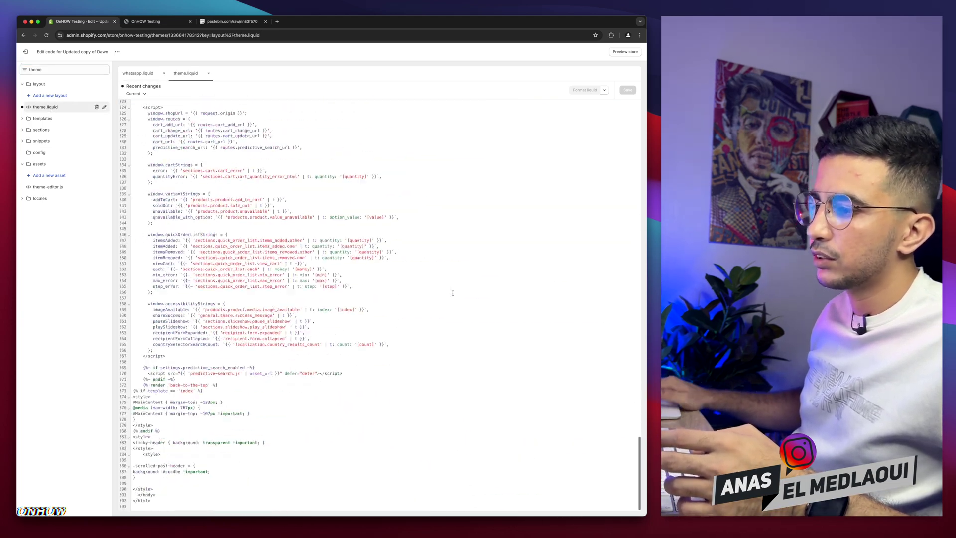
{"action": "left_click", "coordinate": [164, 496]}
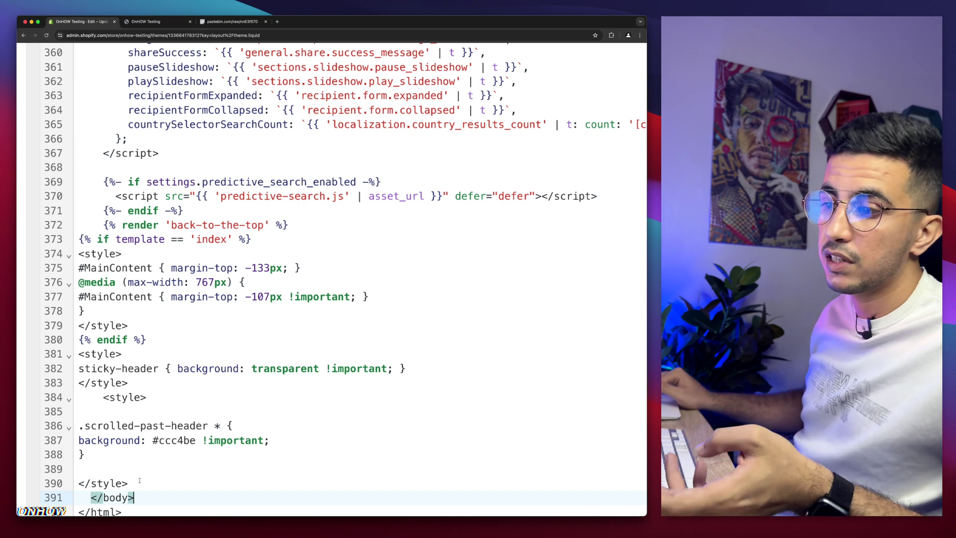
{"action": "scroll", "coordinate": [139, 480], "scroll_direction": "down", "scroll_amount": 2}
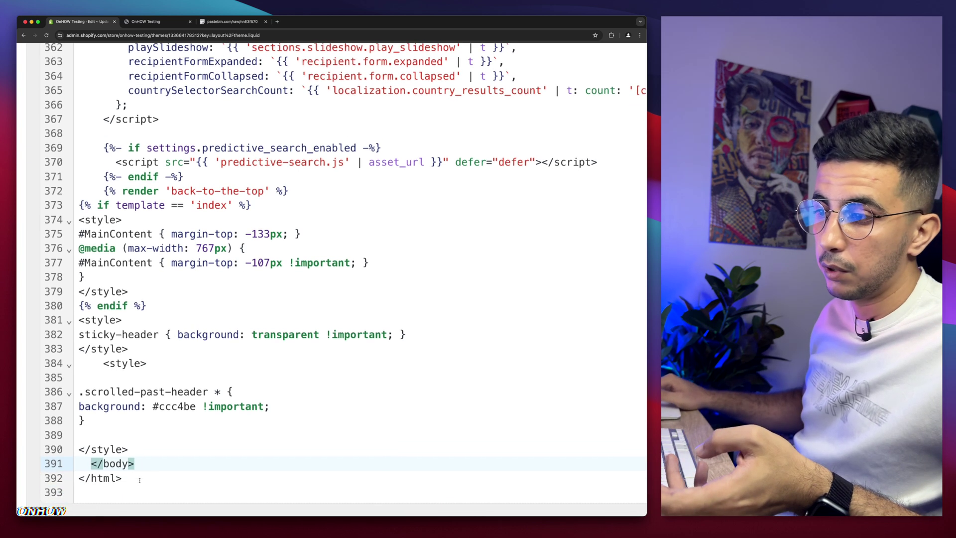
{"action": "left_click", "coordinate": [136, 450]}
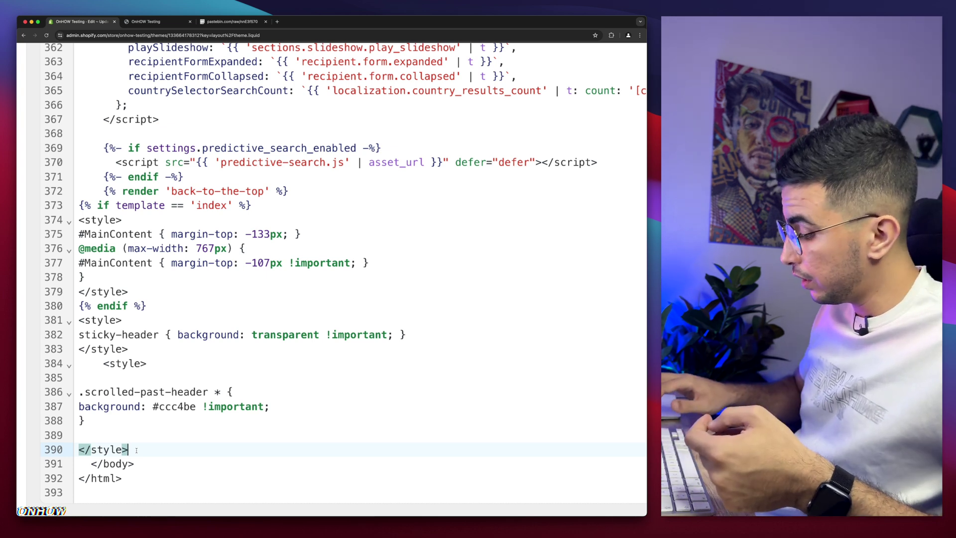
{"action": "key", "text": "Return"}
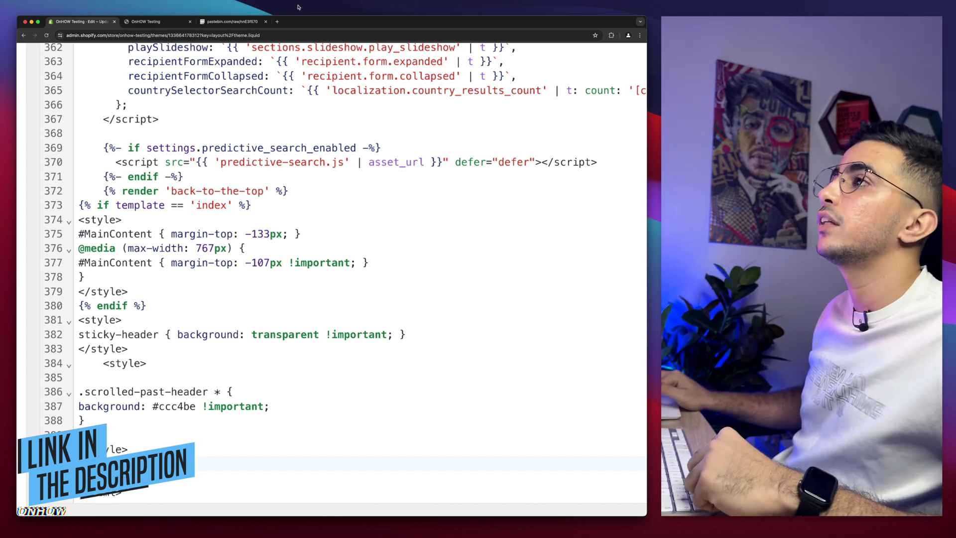
Load the whatsapp call paste in a new tab and copy its line {% section 'whatsapp' %}
{"action": "key", "text": "super+t"}
{"action": "key", "text": "super+v"}
{"action": "key", "text": "Return"}
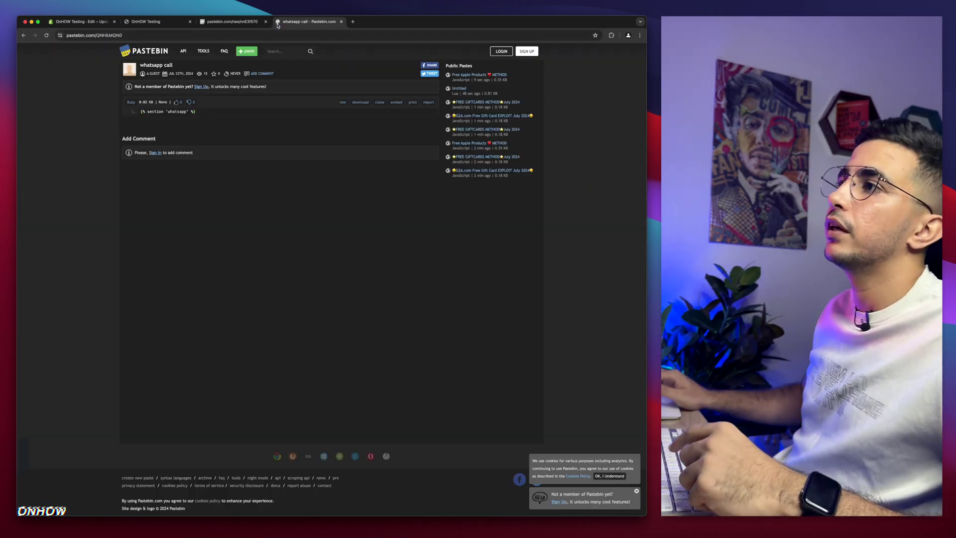
{"action": "scroll", "coordinate": [205, 90], "scroll_direction": "up", "scroll_amount": 5}
{"action": "scroll", "coordinate": [151, 117], "scroll_direction": "up", "scroll_amount": 2}
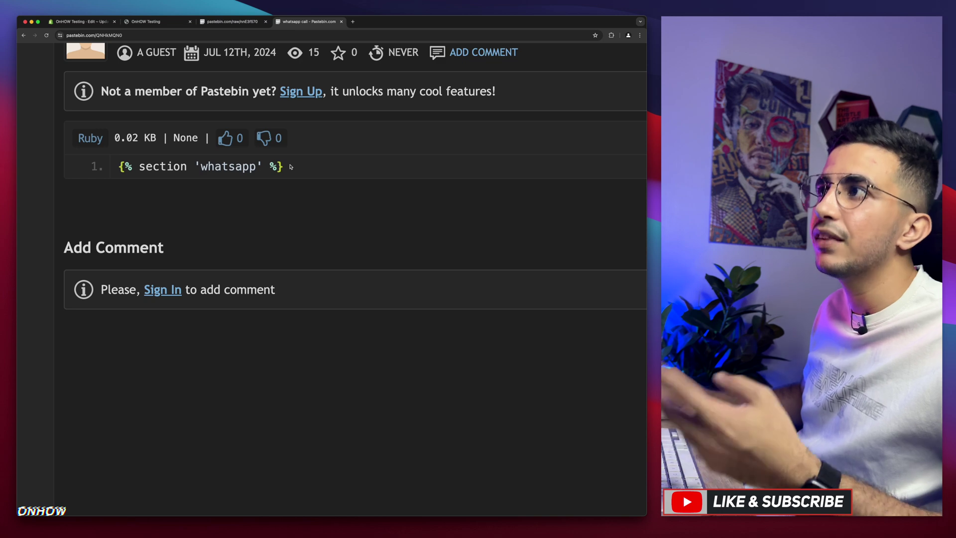
{"action": "left_click_drag", "start_coordinate": [294, 167], "coordinate": [120, 168]}
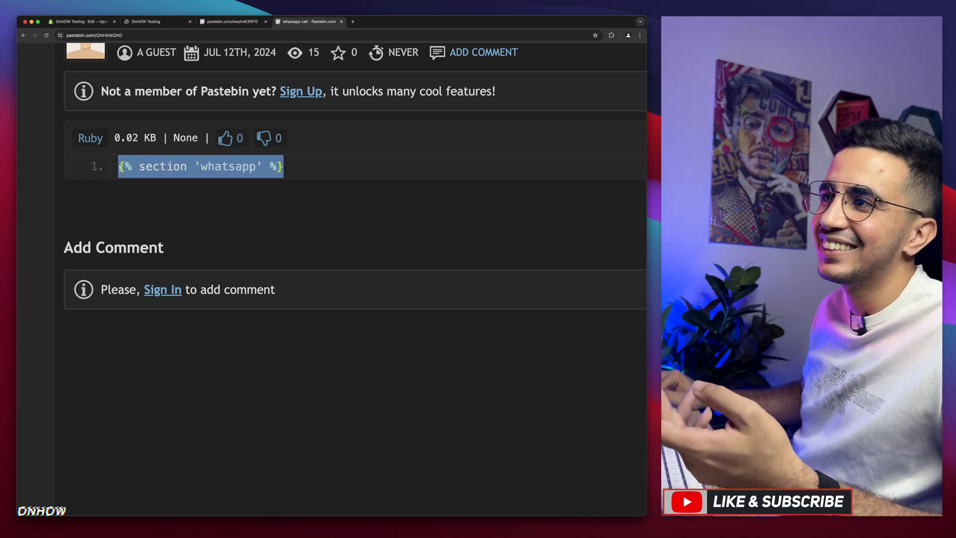
{"action": "right_click", "coordinate": [158, 161]}
{"action": "left_click", "coordinate": [192, 177]}
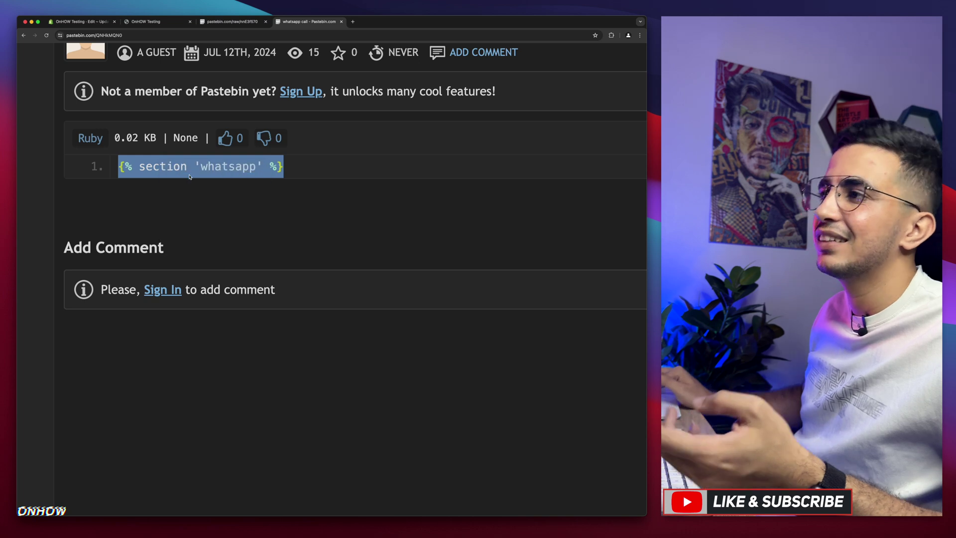
{"action": "left_click", "coordinate": [79, 21]}
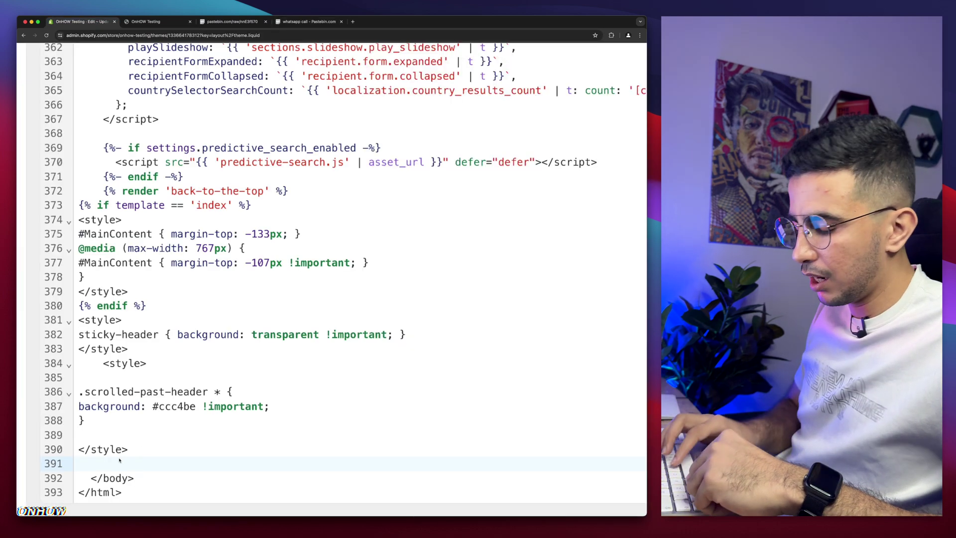
Paste {% section 'whatsapp' %} on line 391 of theme.liquid, save it, and exit to Themes
{"action": "key", "text": "super+v"}
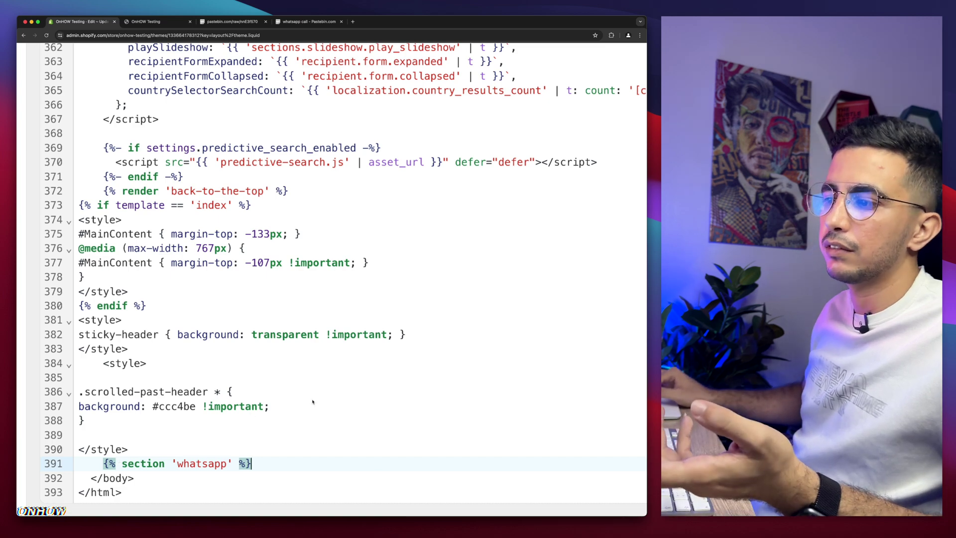
{"action": "key", "text": "super+0"}
{"action": "left_click", "coordinate": [627, 90]}
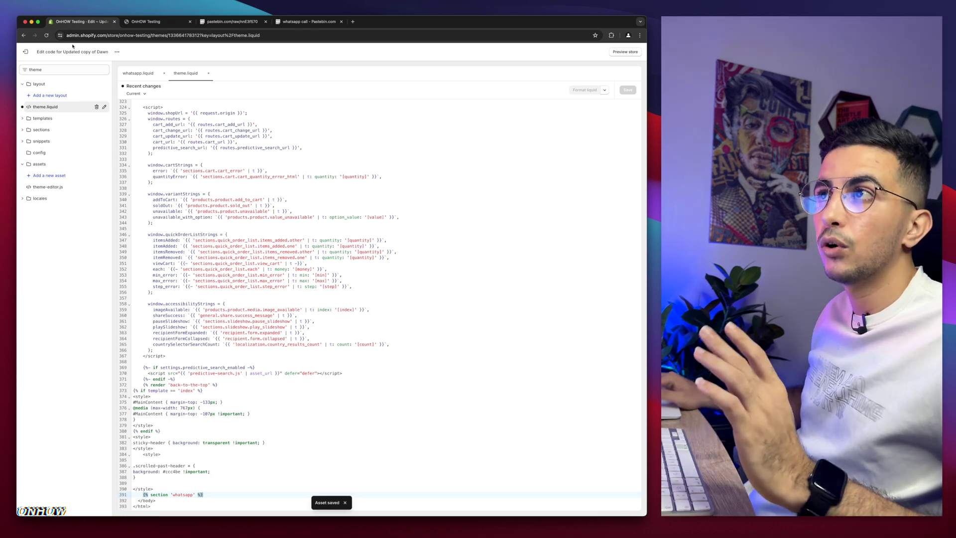
{"action": "left_click", "coordinate": [34, 52]}
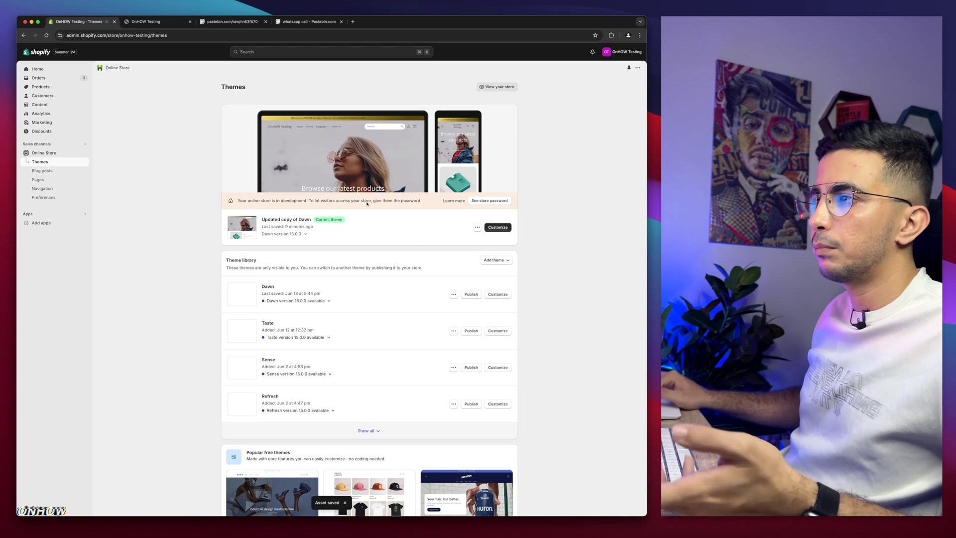
Open the current theme in the customizer and select the Whatsapp Button section's settings
{"action": "left_click", "coordinate": [498, 227]}
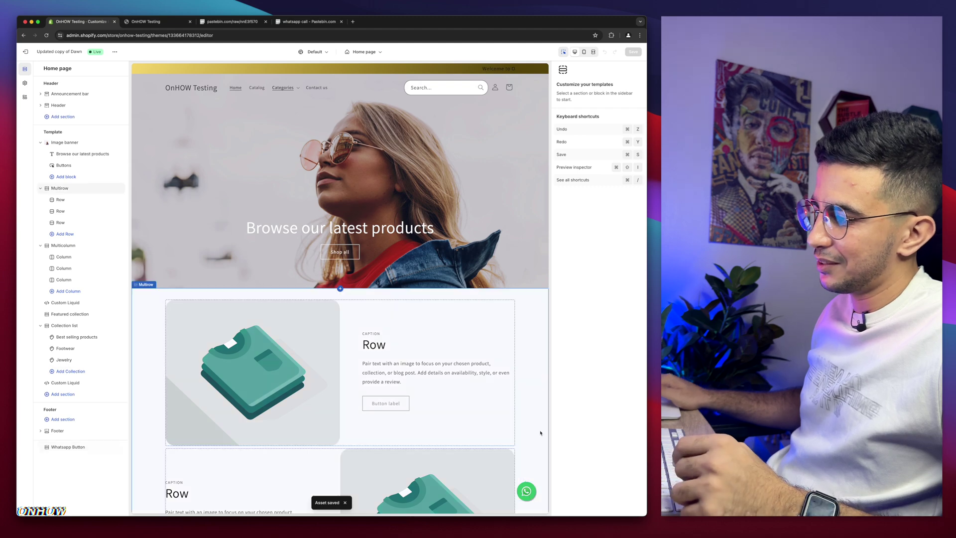
{"action": "scroll", "coordinate": [530, 496], "scroll_direction": "up", "scroll_amount": 5}
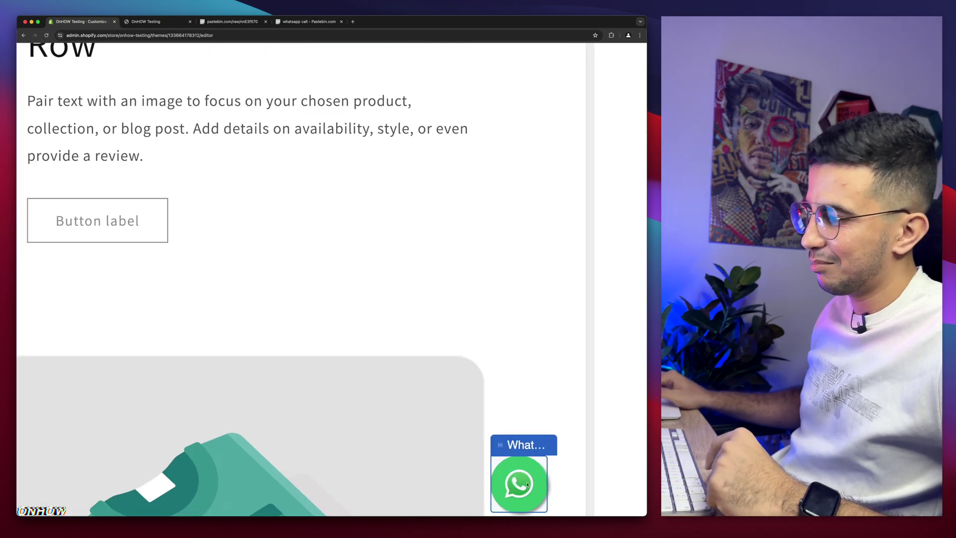
{"action": "scroll", "coordinate": [527, 484], "scroll_direction": "down", "scroll_amount": 5}
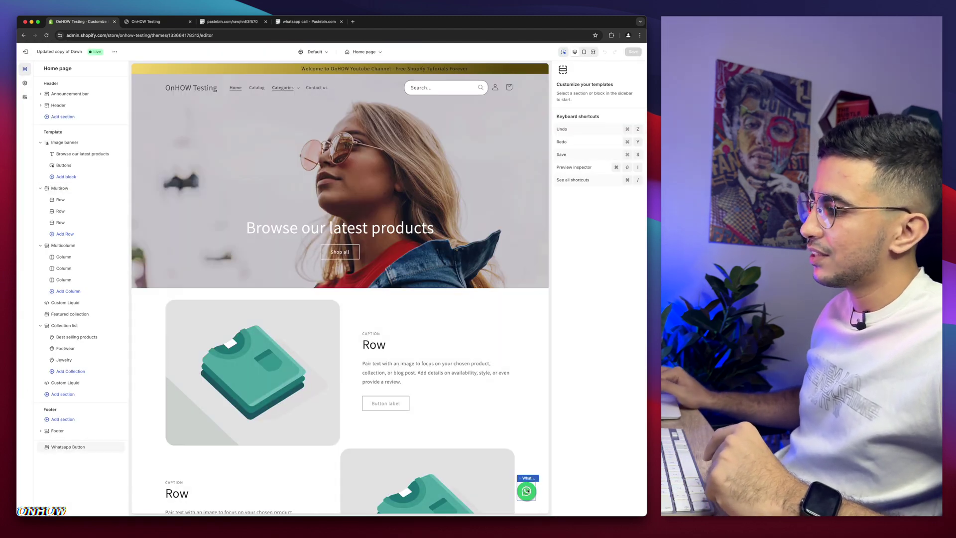
{"action": "left_click", "coordinate": [526, 491]}
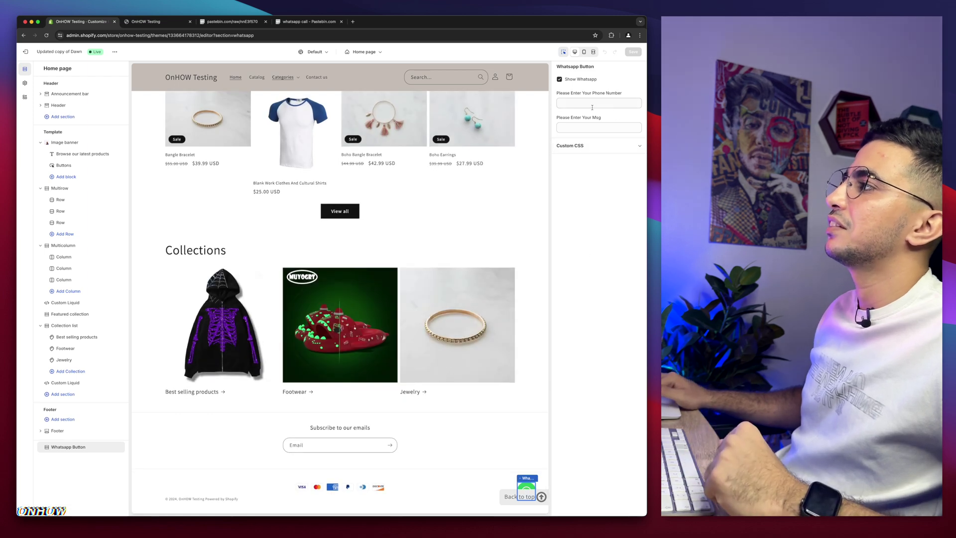
Inspect the still-empty phone number and message fields before returning to the storefront
{"action": "left_click", "coordinate": [592, 104]}
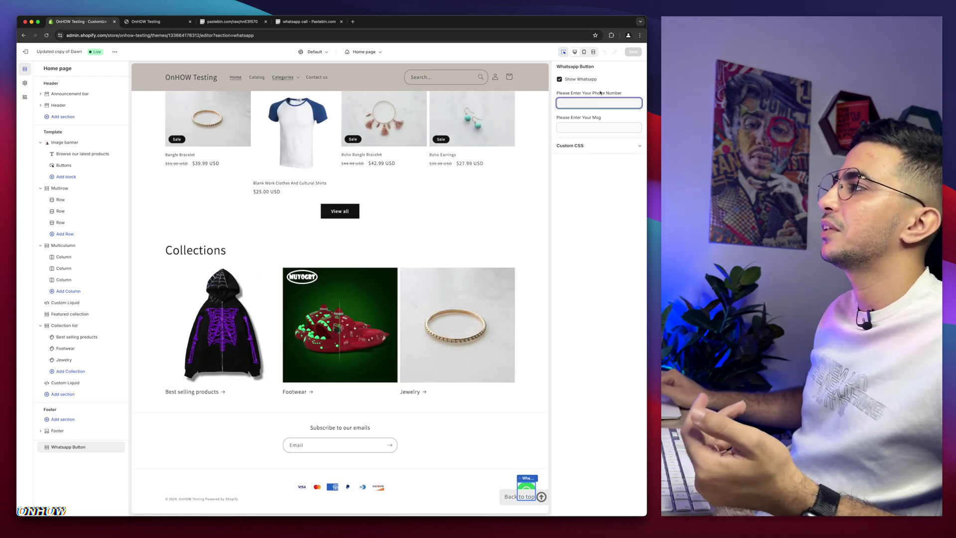
{"action": "left_click", "coordinate": [585, 125]}
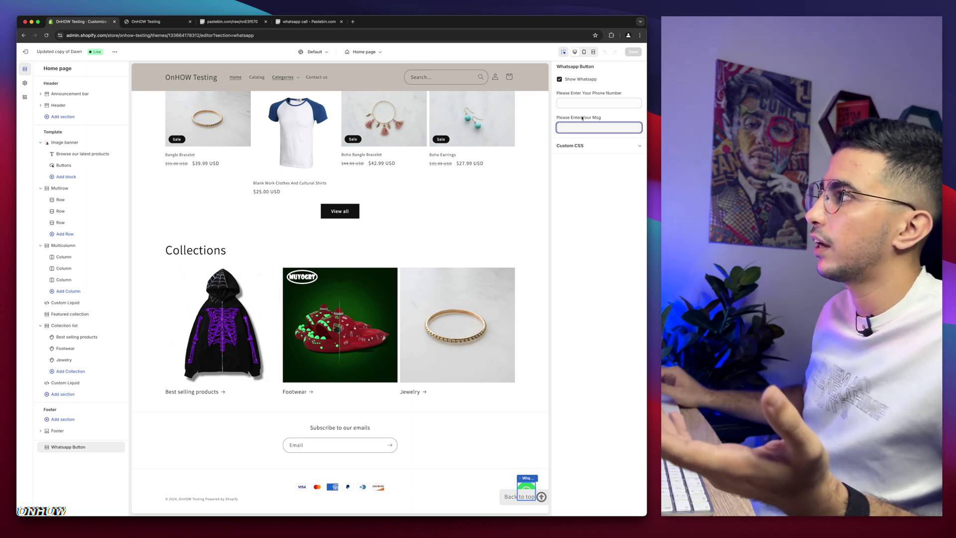
{"action": "left_click", "coordinate": [580, 101]}
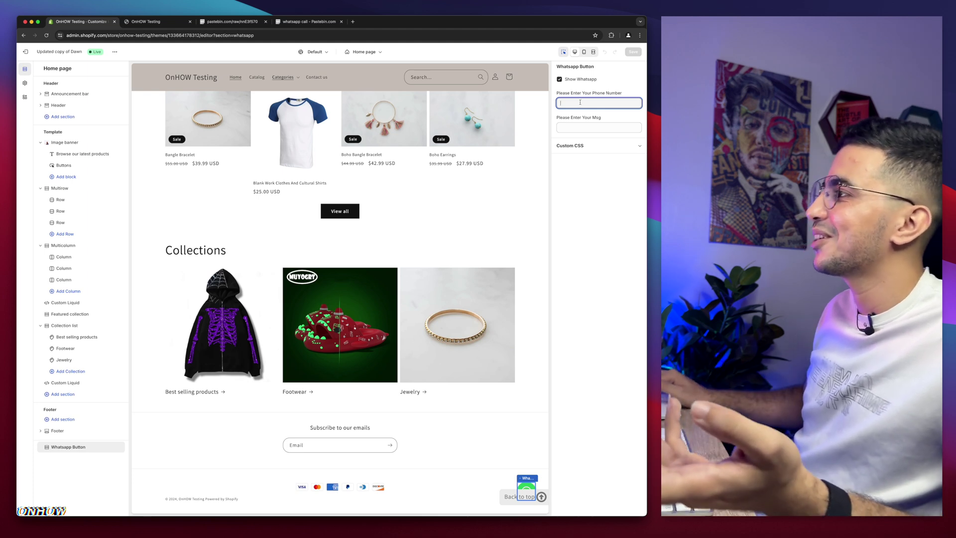
{"action": "left_click", "coordinate": [588, 127]}
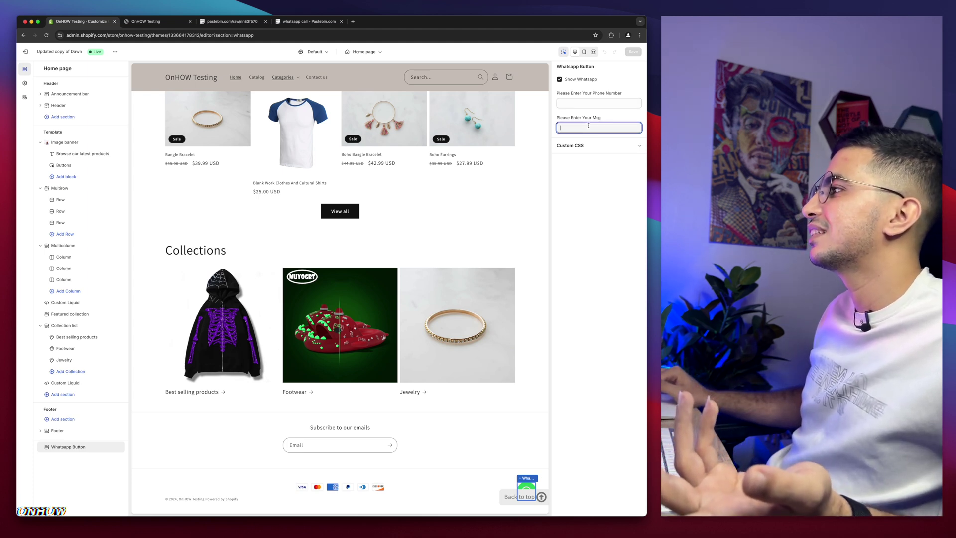
{"action": "left_click", "coordinate": [141, 22]}
Reload the live storefront homepage to show the floating WhatsApp button
{"action": "left_click", "coordinate": [161, 36]}
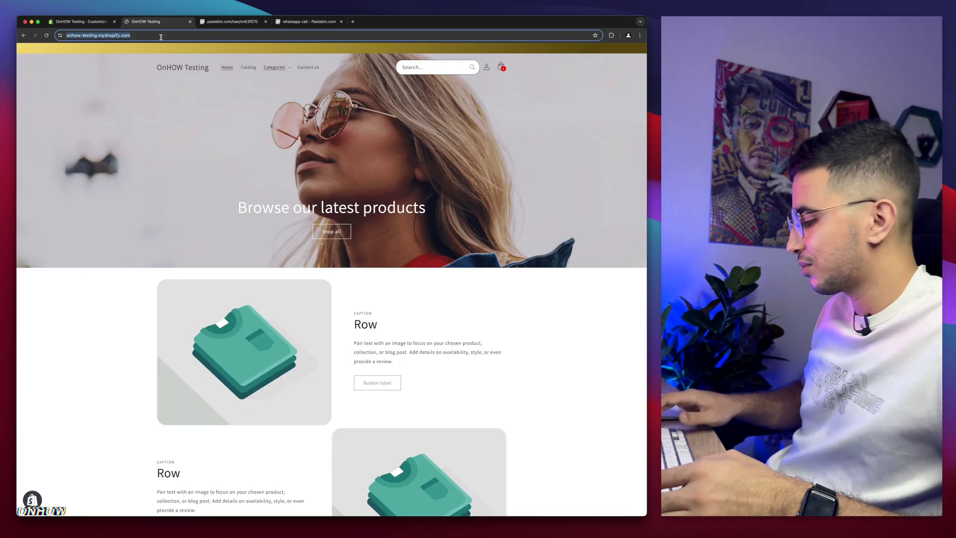
{"action": "key", "text": "Return"}
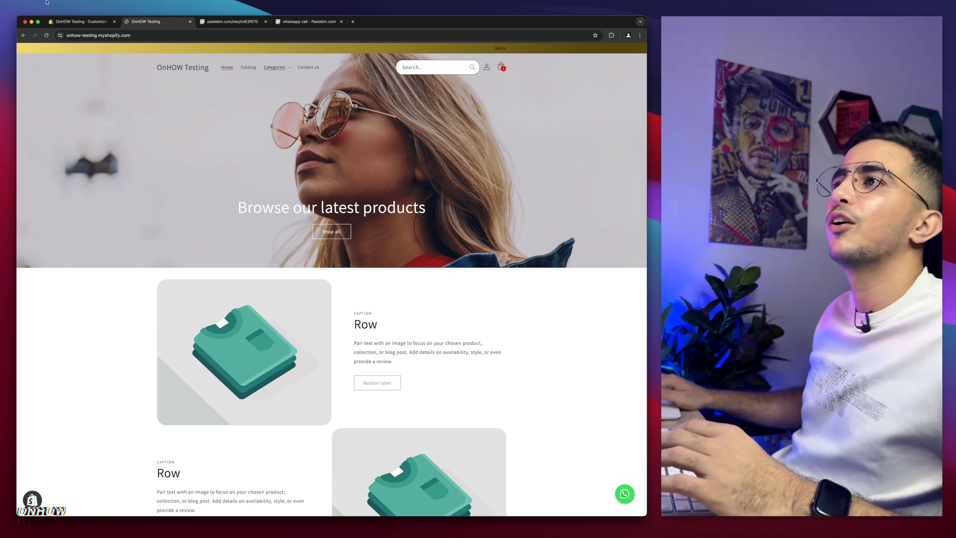
Paste the phone number, enter the message 'Hello', and save the Whatsapp Button settings
{"action": "left_click", "coordinate": [594, 104]}
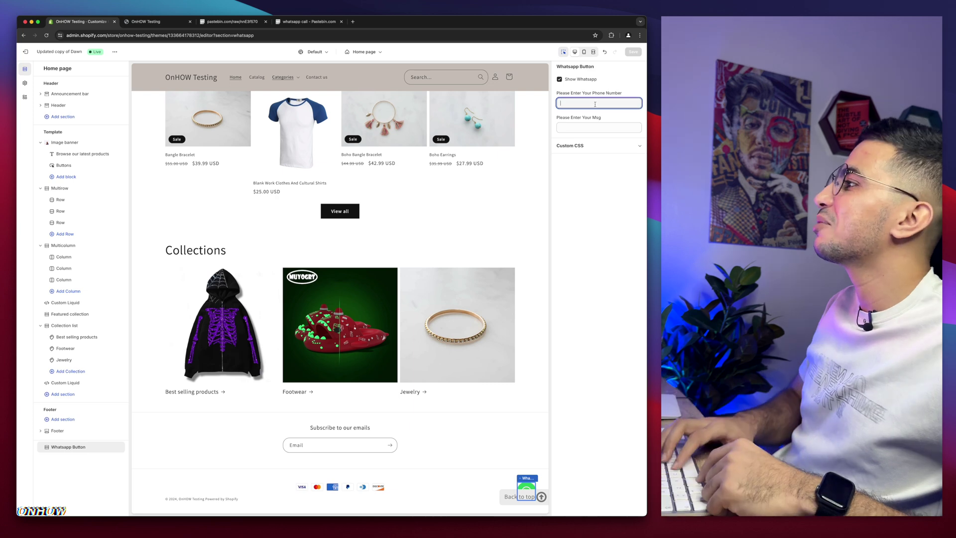
{"action": "key", "text": "super+v"}
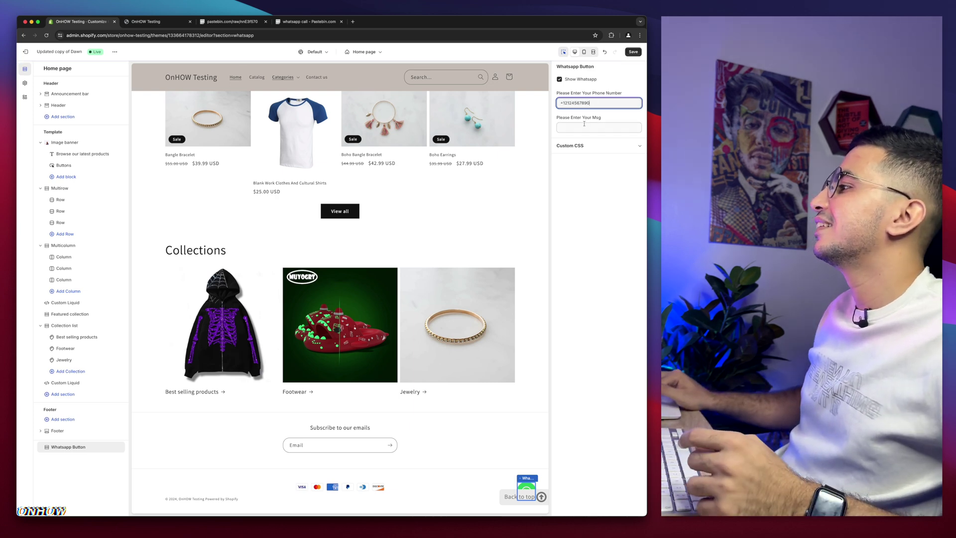
{"action": "left_click", "coordinate": [584, 126]}
{"action": "type", "text": "Hello"}
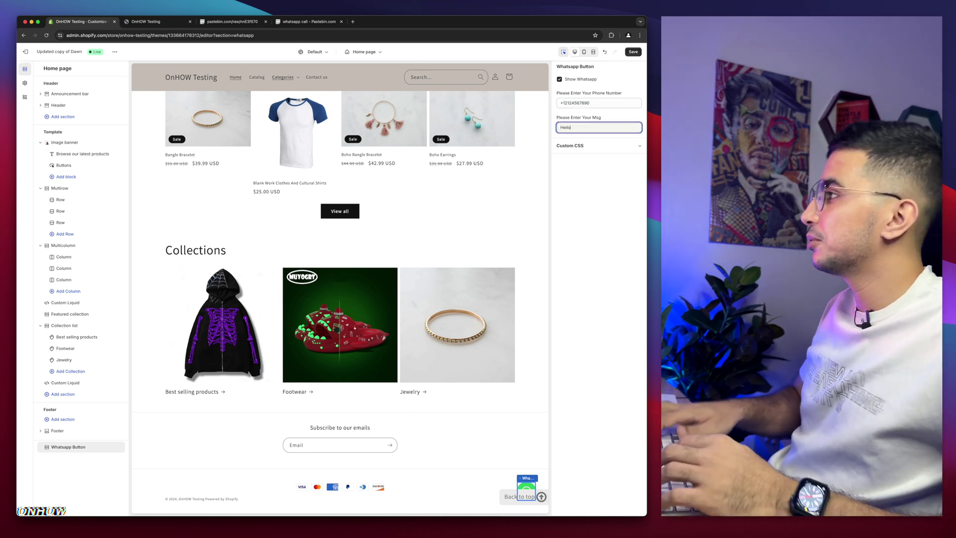
{"action": "left_click", "coordinate": [634, 52]}
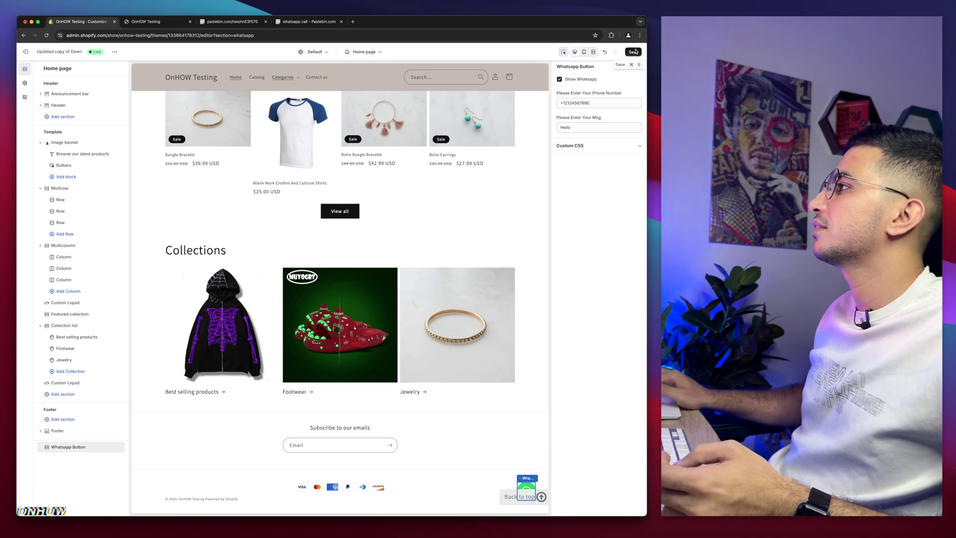
{"action": "left_click", "coordinate": [148, 20]}
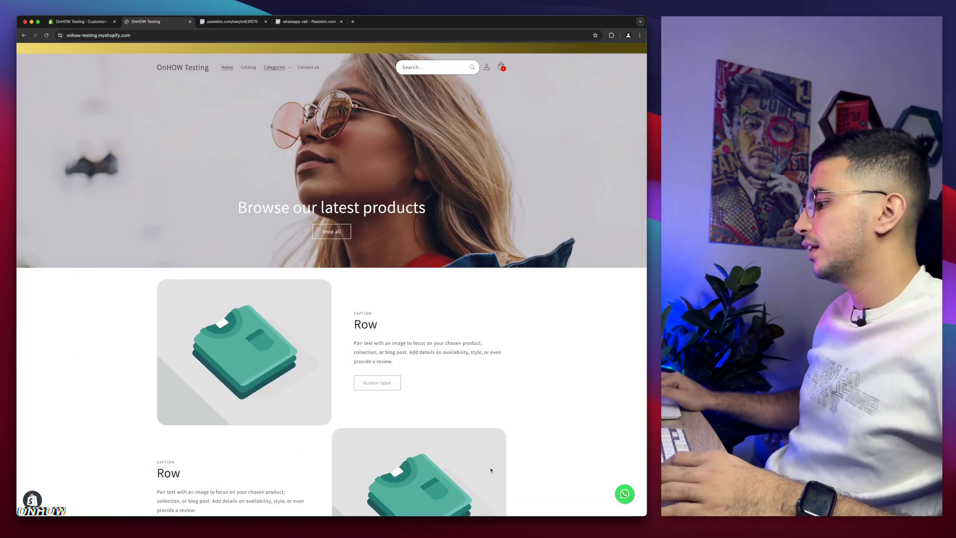
Follow the store's WhatsApp button through Continue to Chat into WhatsApp Web with 'Hello' prefilled
{"action": "left_click", "coordinate": [625, 495]}
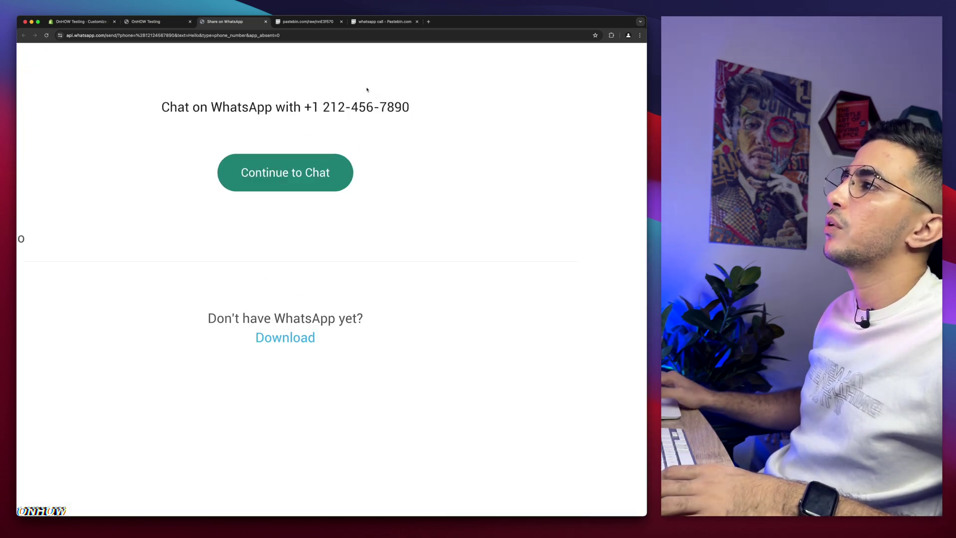
{"action": "left_click_drag", "start_coordinate": [309, 107], "coordinate": [476, 122]}
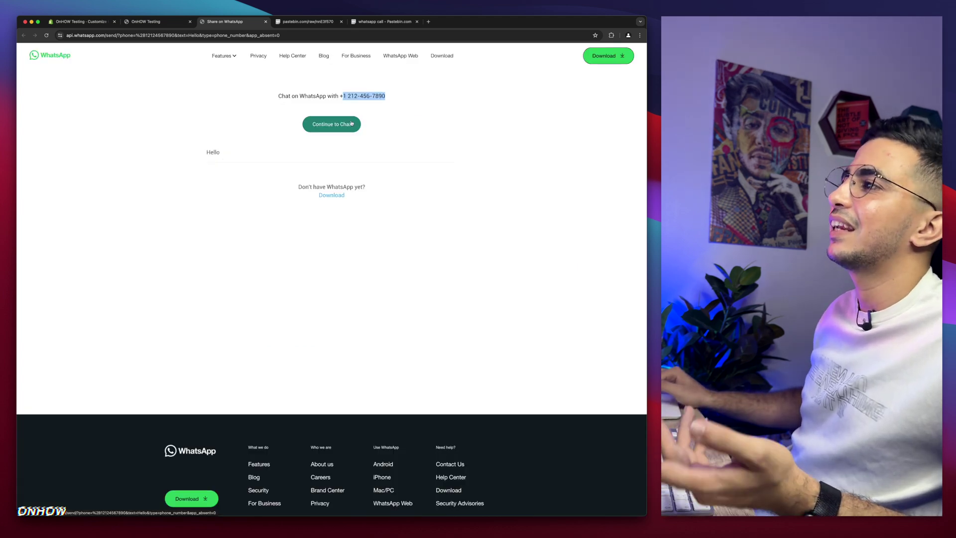
{"action": "left_click", "coordinate": [351, 123]}
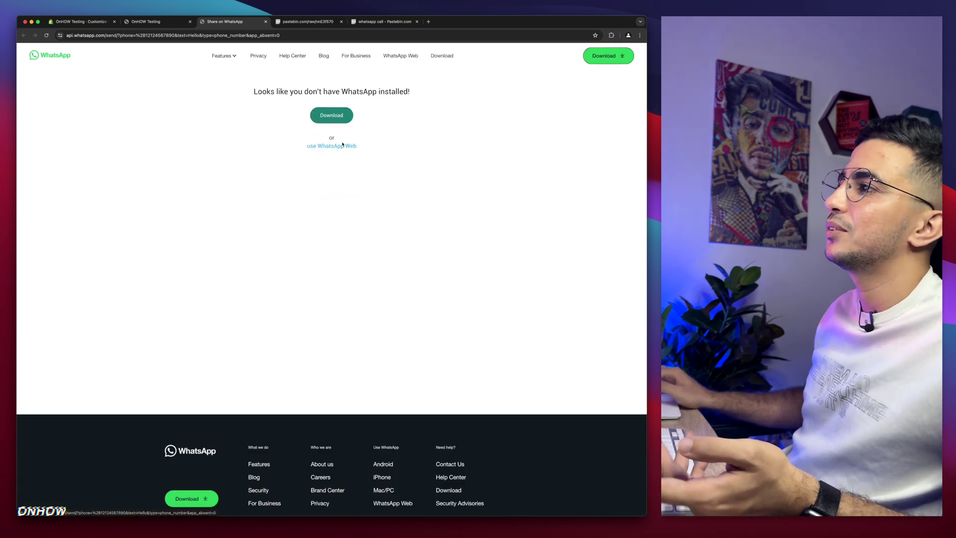
{"action": "left_click", "coordinate": [341, 146]}
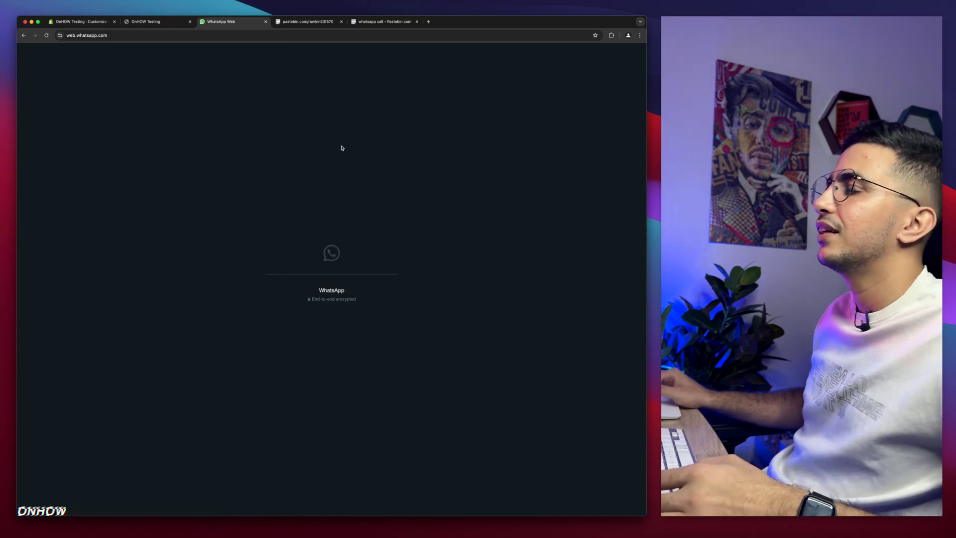